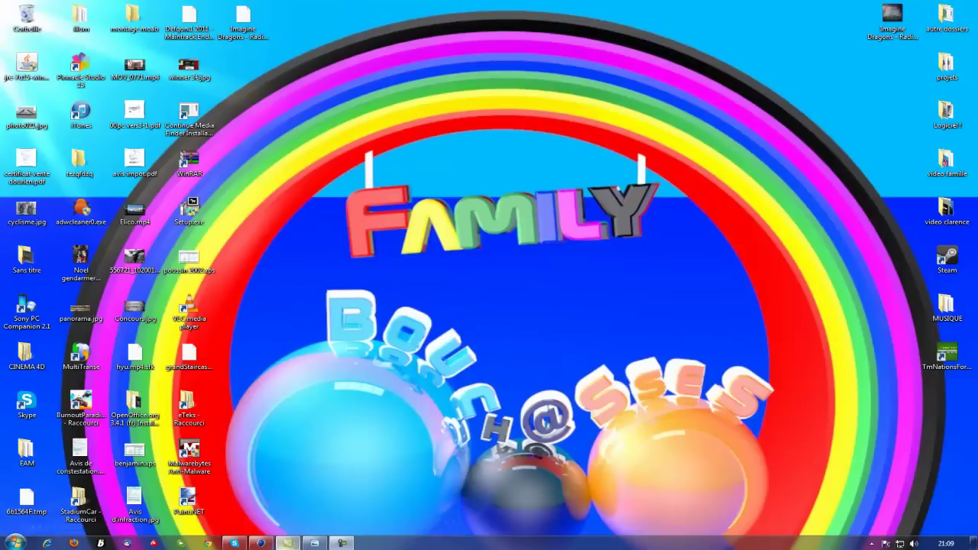
Preview the finished bullet image, then return to CINEMA 4D.
{"action": "mouse_move", "coordinate": [314, 543]}
{"action": "left_click", "coordinate": [301, 469]}
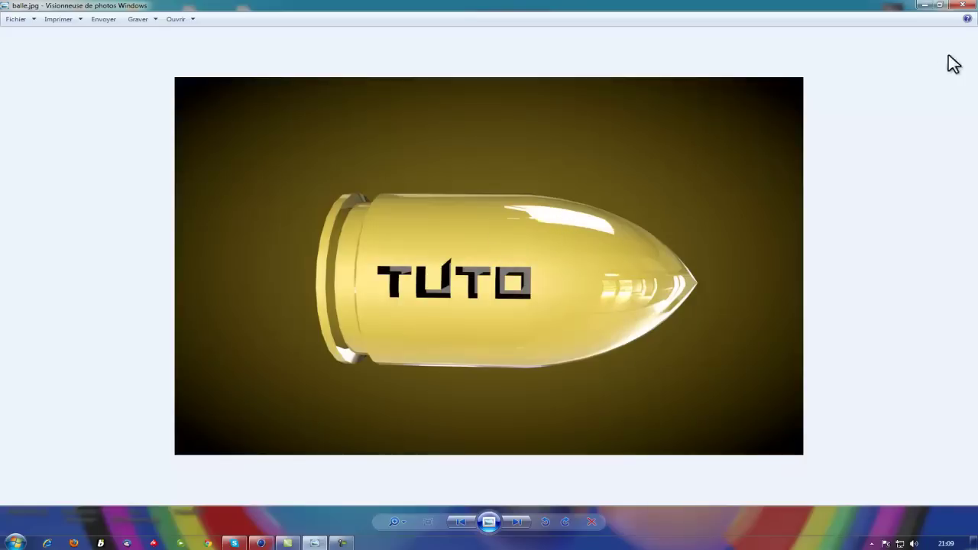
{"action": "left_click", "coordinate": [960, 6]}
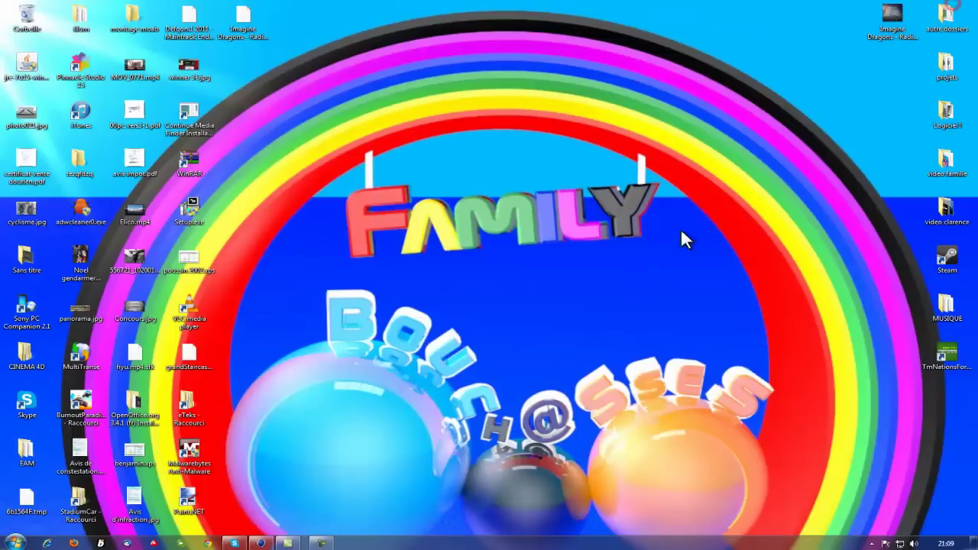
{"action": "left_click", "coordinate": [260, 542]}
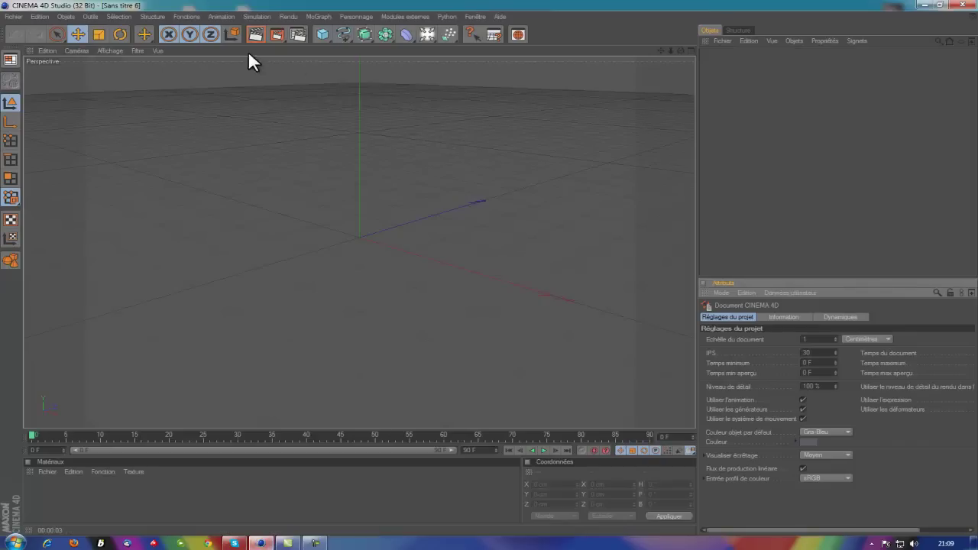
Set the render output size to 1080 × 720 in Render Settings.
{"action": "left_click", "coordinate": [295, 33]}
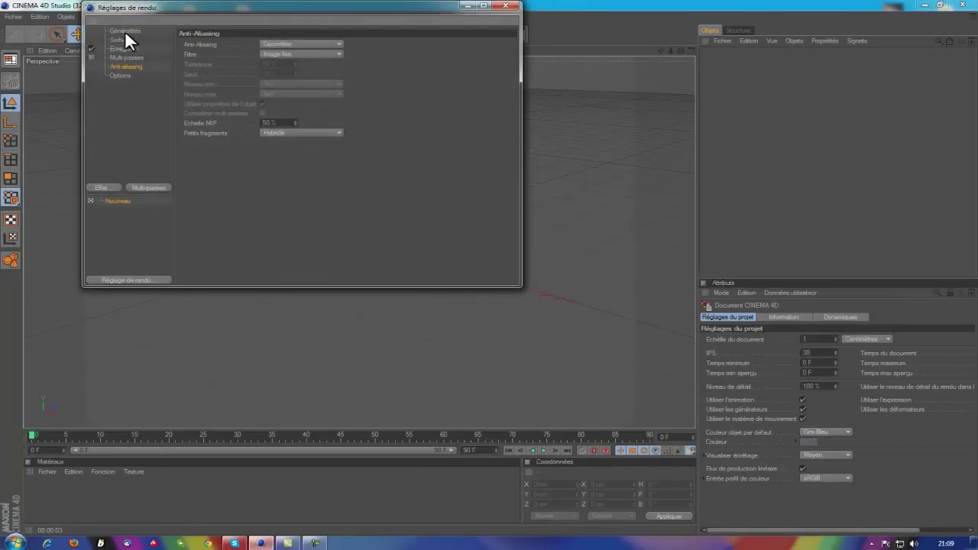
{"action": "left_click", "coordinate": [117, 40]}
{"action": "double_click", "coordinate": [301, 55]}
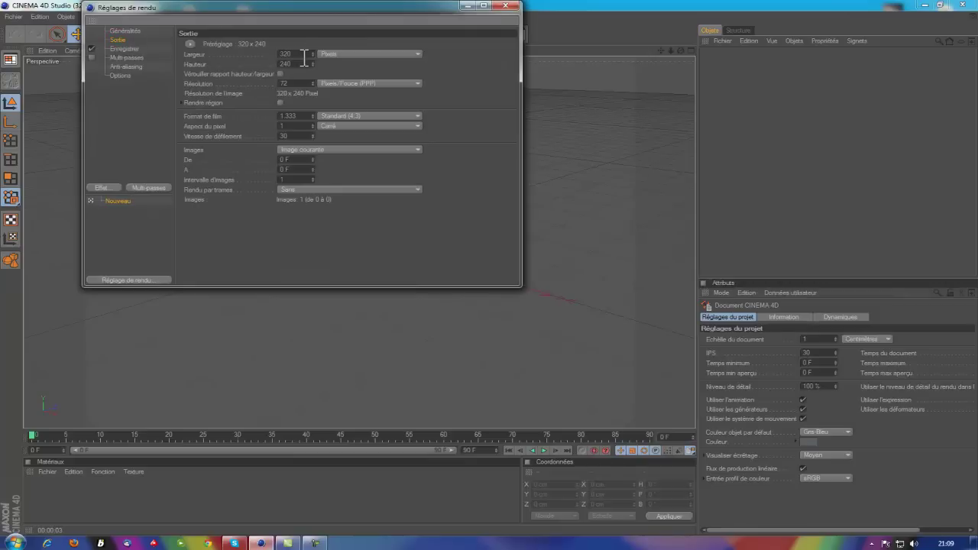
{"action": "type", "text": "1"}
{"action": "type", "text": "080"}
{"action": "double_click", "coordinate": [293, 64]}
{"action": "type", "text": "7"}
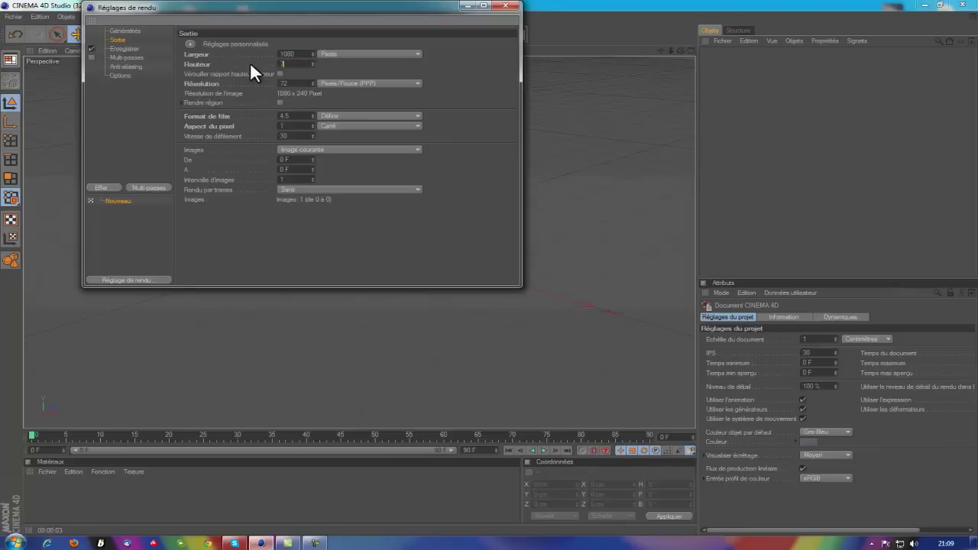
{"action": "type", "text": "20"}
{"action": "left_click", "coordinate": [466, 127]}
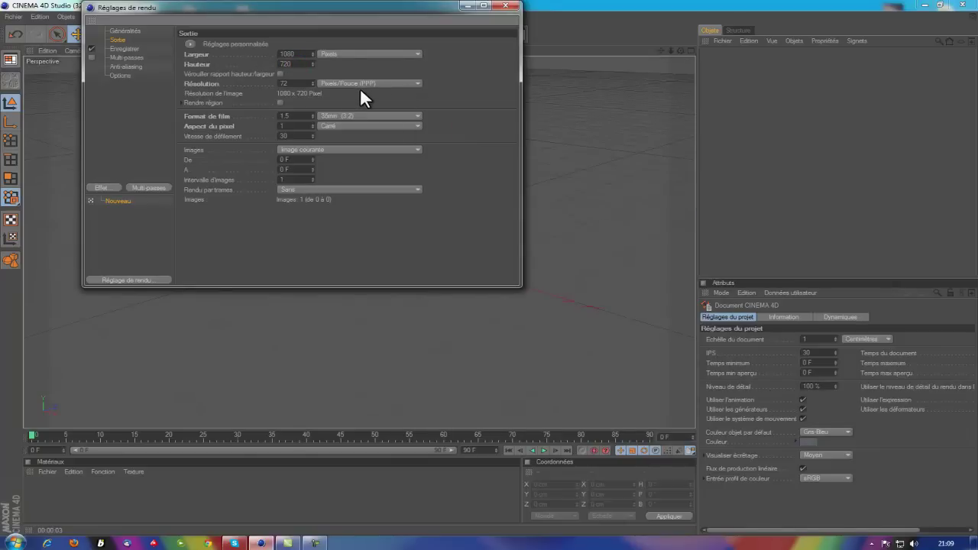
Choose JPEG as the saved image format.
{"action": "left_click", "coordinate": [122, 49]}
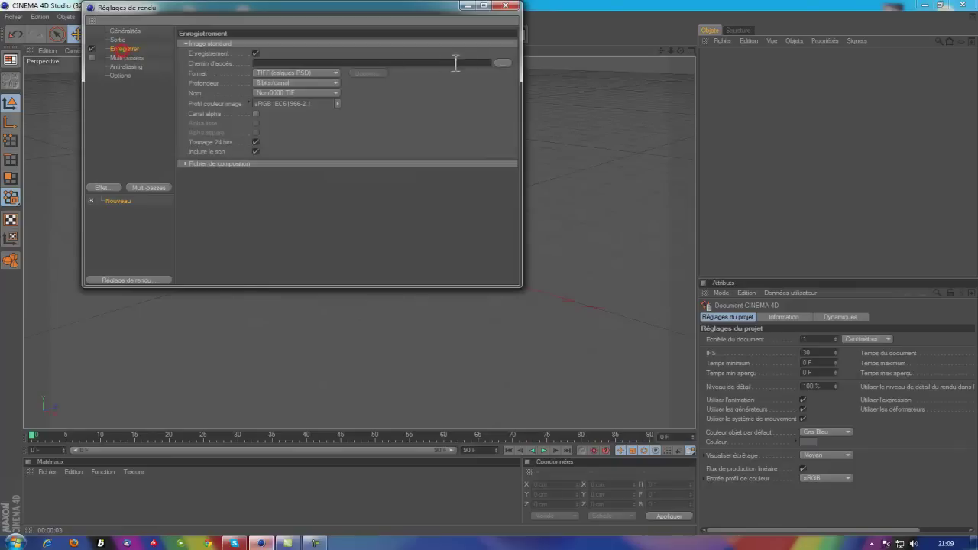
{"action": "left_click", "coordinate": [303, 75]}
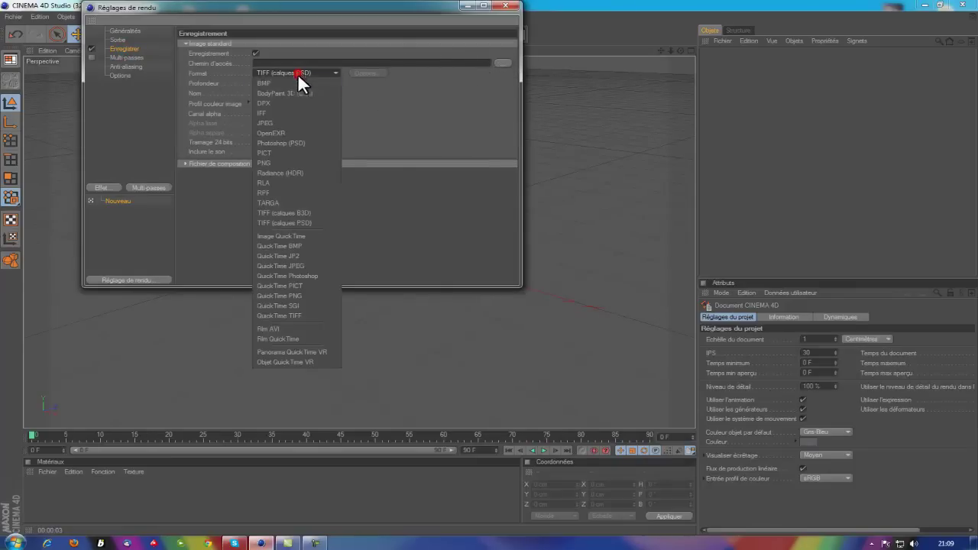
{"action": "left_click", "coordinate": [284, 127]}
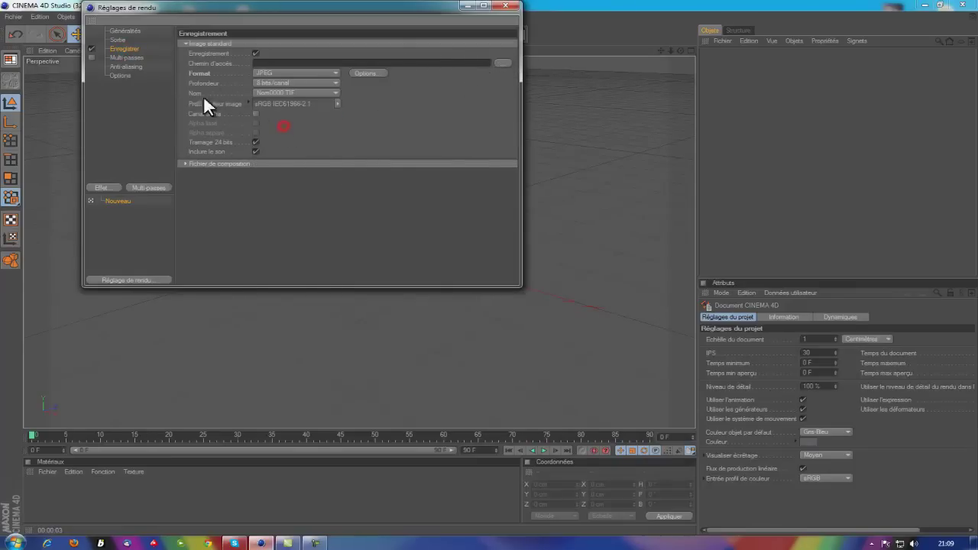
Set anti-aliasing to Au mieux with a 2x2 minimum level and close the settings.
{"action": "left_click", "coordinate": [123, 66]}
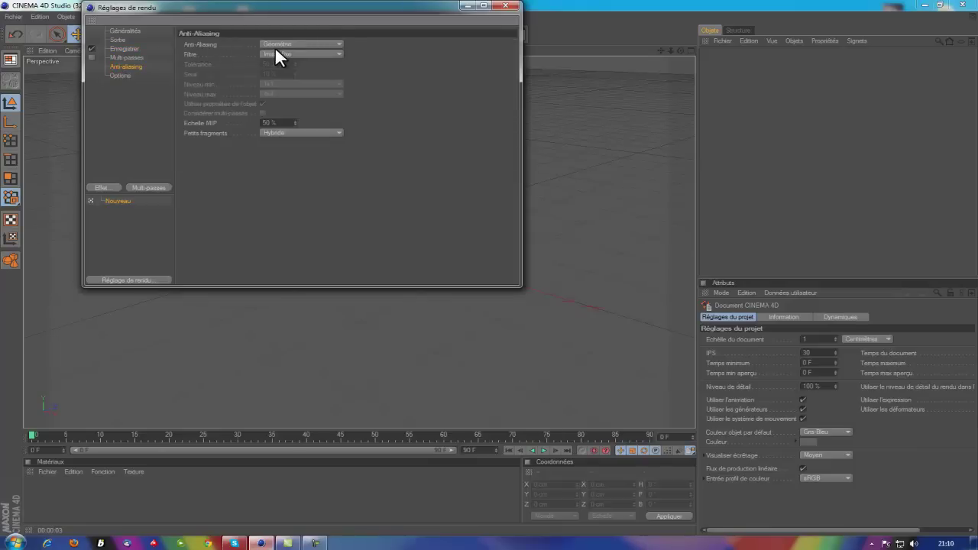
{"action": "left_click", "coordinate": [275, 46]}
{"action": "left_click", "coordinate": [280, 70]}
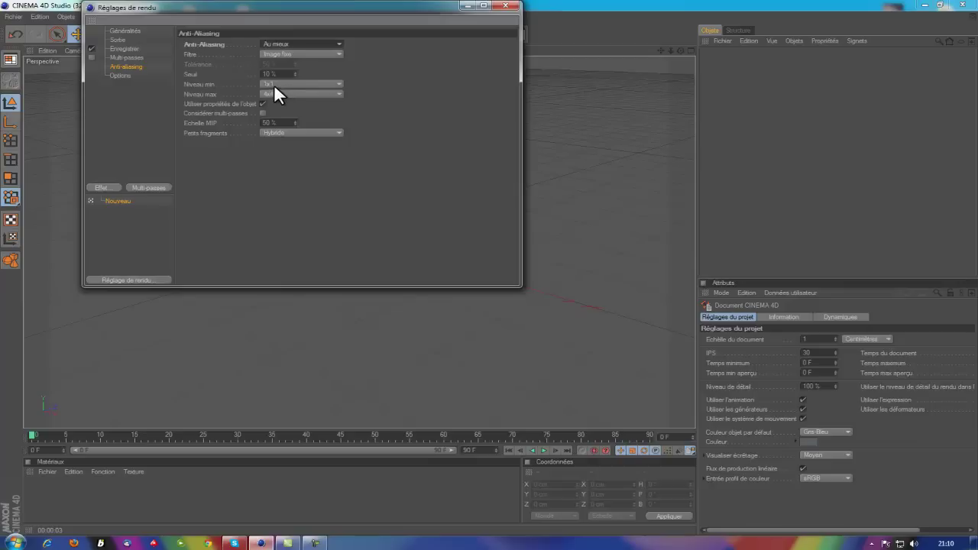
{"action": "left_click", "coordinate": [274, 86]}
{"action": "left_click", "coordinate": [285, 103]}
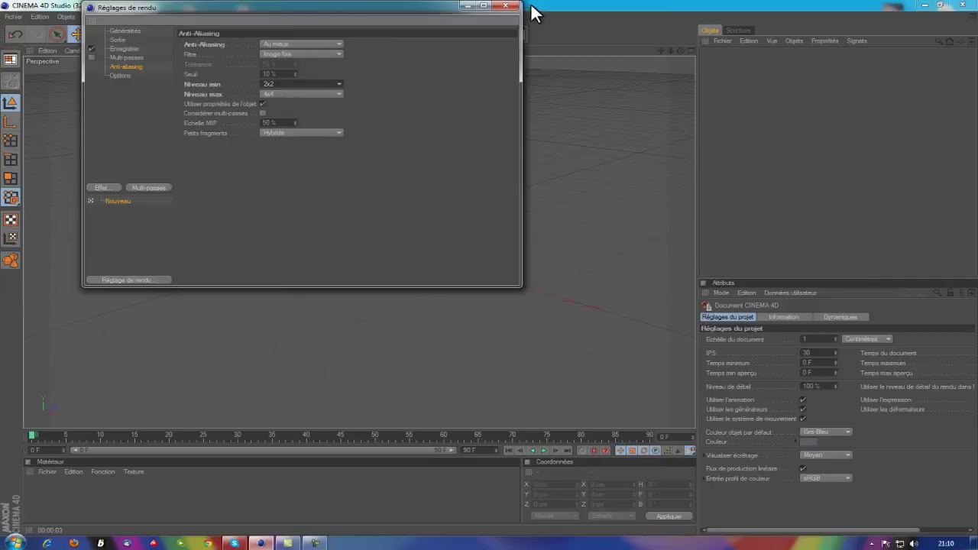
{"action": "left_click", "coordinate": [505, 6]}
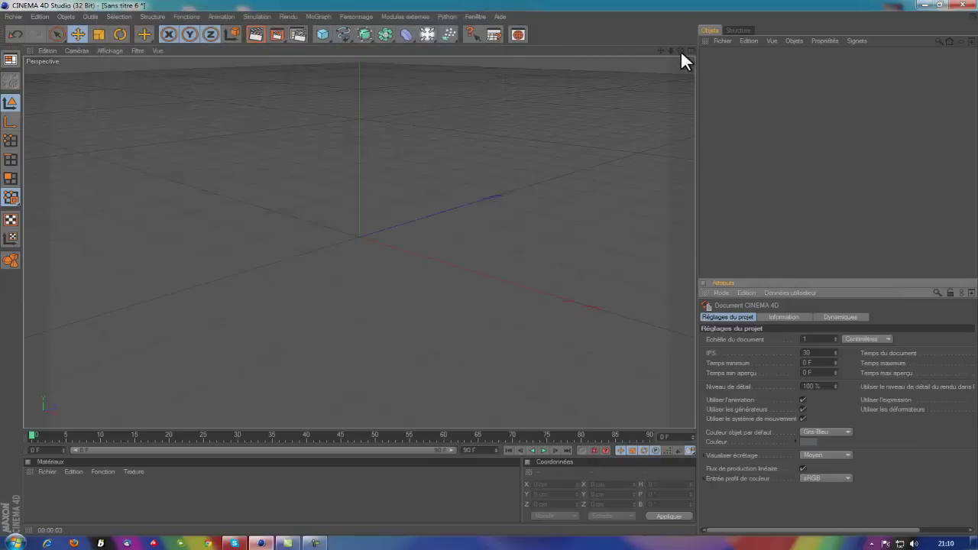
Maximize the Top view from the four-view layout and select the B-Spline drawing tool.
{"action": "left_click_drag", "start_coordinate": [680, 50], "coordinate": [477, 265]}
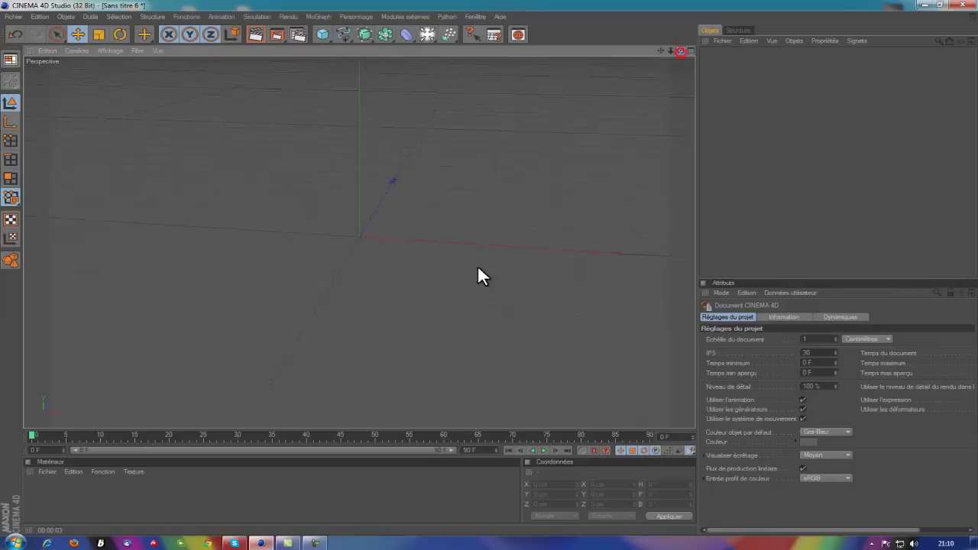
{"action": "middle_click", "coordinate": [445, 138]}
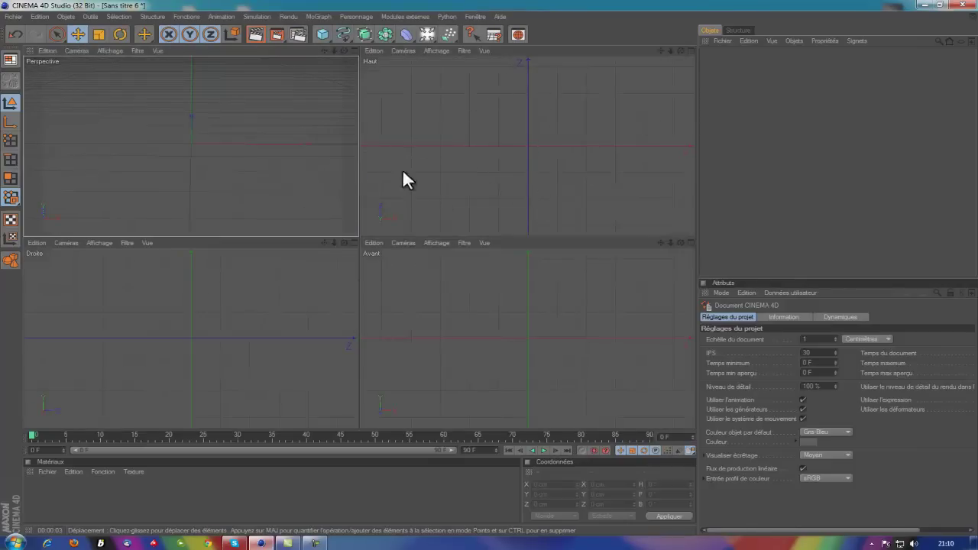
{"action": "middle_click", "coordinate": [533, 144]}
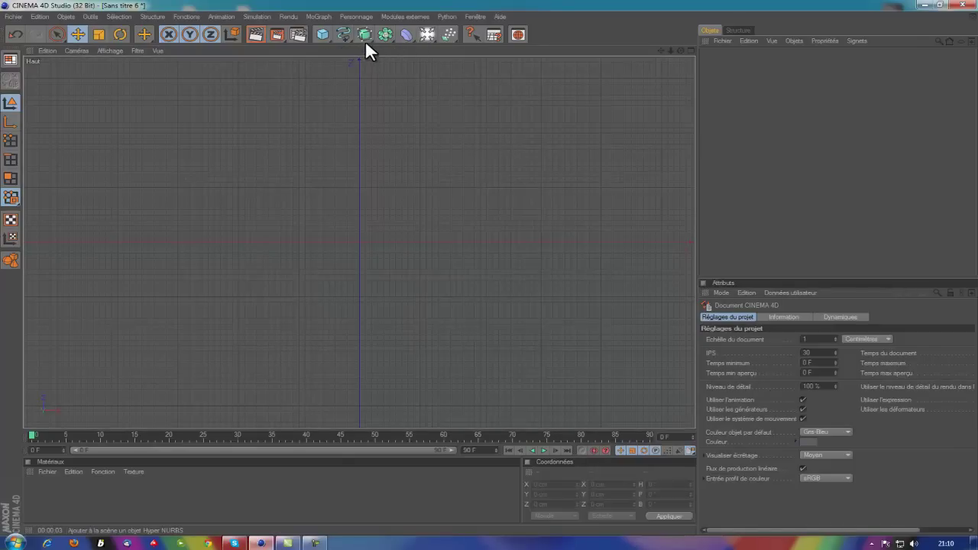
{"action": "left_click", "coordinate": [344, 32]}
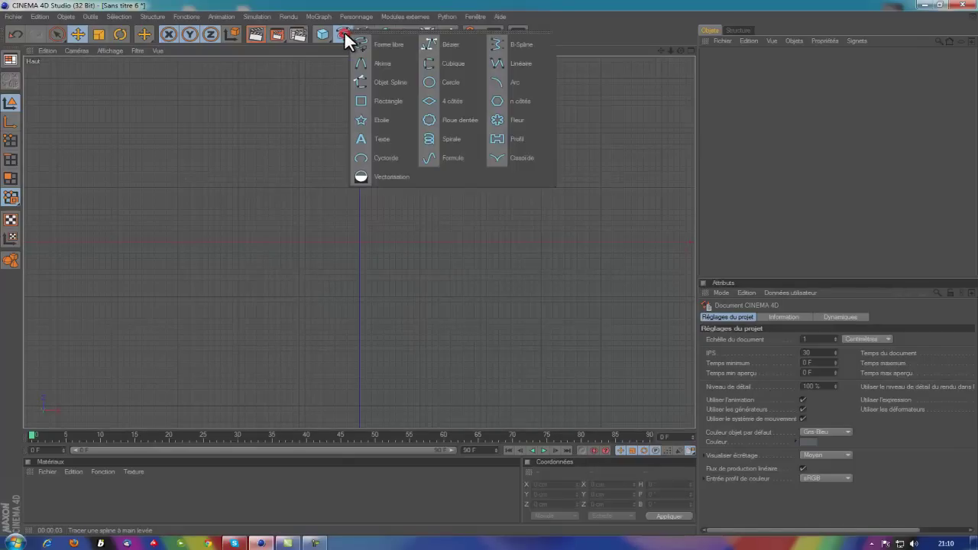
{"action": "left_click", "coordinate": [515, 44]}
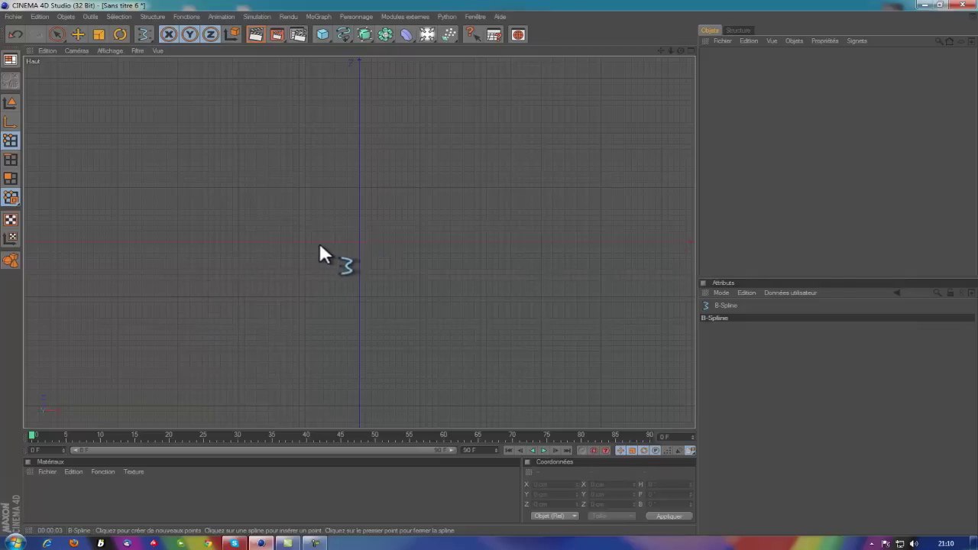
Place B-Spline points for a vertical base edge, a flat top, and a curve down to the tip.
{"action": "left_click", "coordinate": [236, 242]}
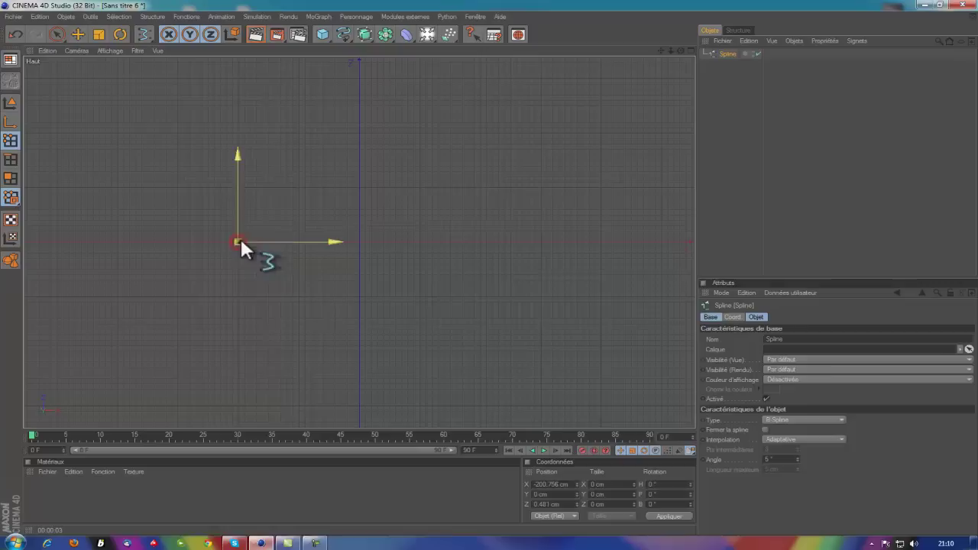
{"action": "left_click", "coordinate": [237, 133]}
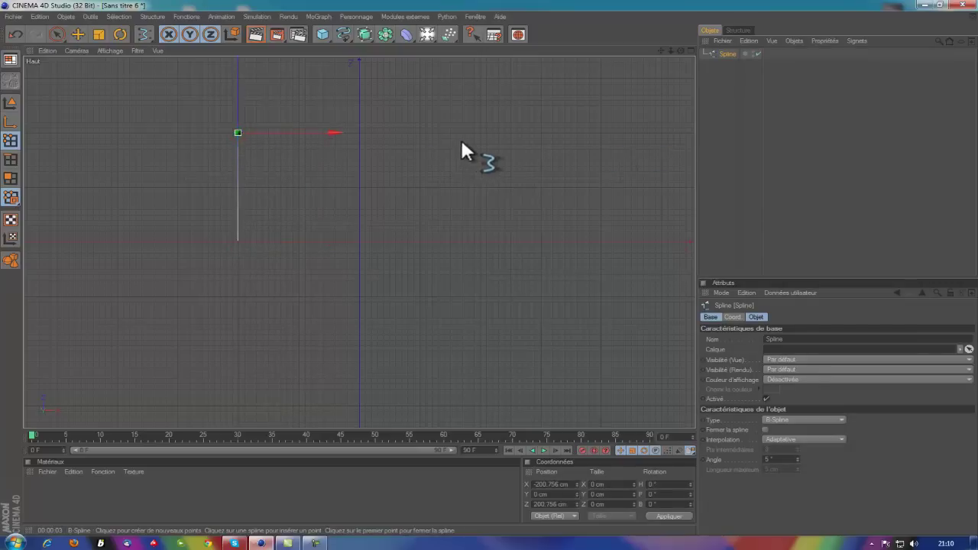
{"action": "left_click", "coordinate": [540, 133]}
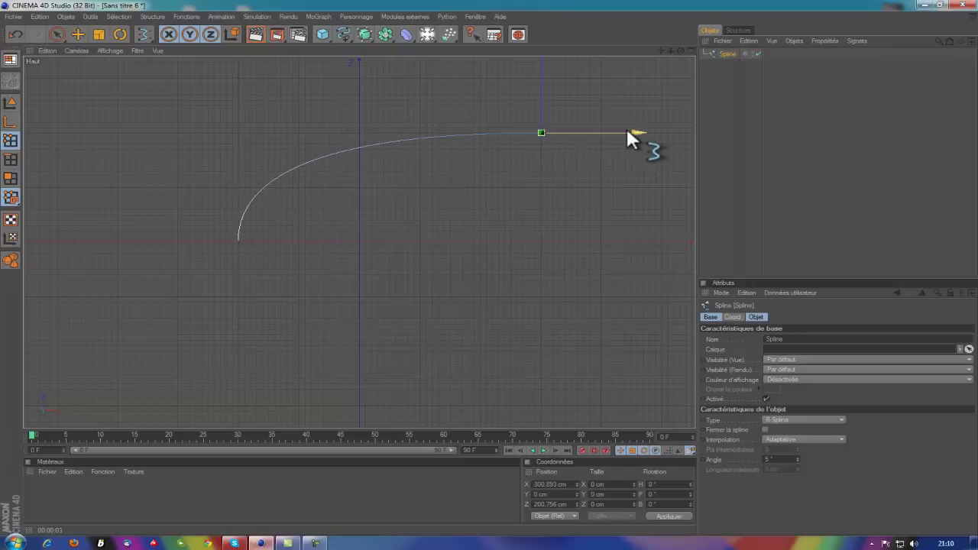
{"action": "left_click_drag", "start_coordinate": [630, 133], "coordinate": [335, 133]}
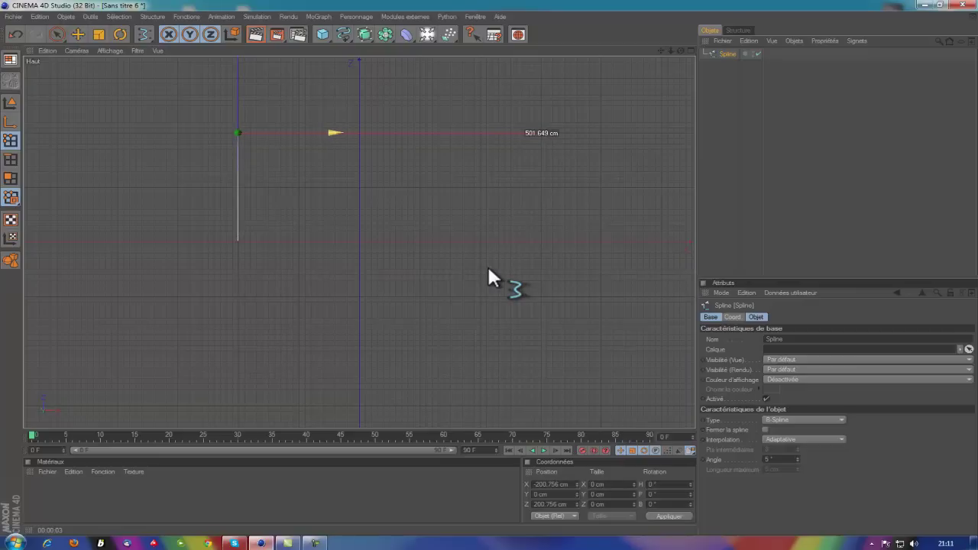
{"action": "left_click_drag", "start_coordinate": [335, 133], "coordinate": [333, 133]}
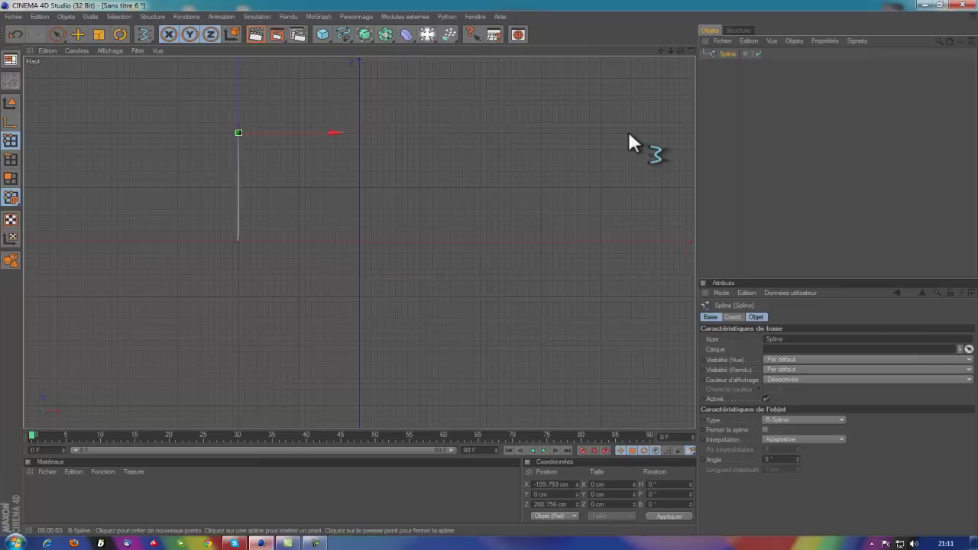
{"action": "left_click", "coordinate": [540, 132]}
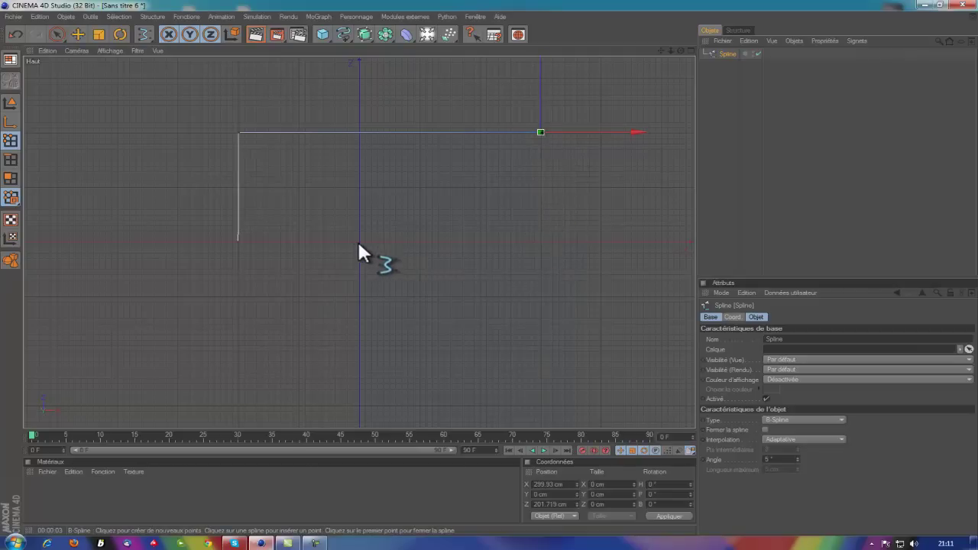
{"action": "left_click", "coordinate": [601, 242]}
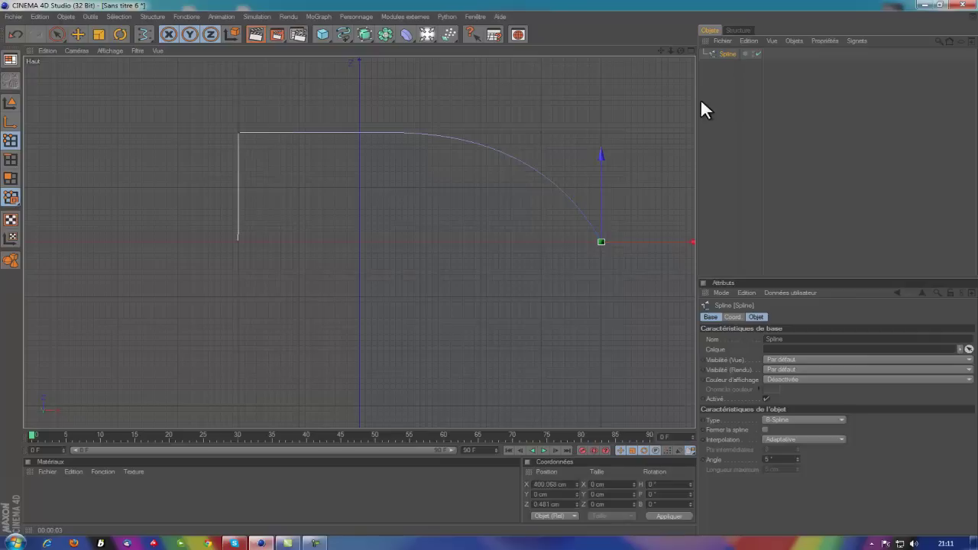
{"action": "left_click", "coordinate": [734, 318]}
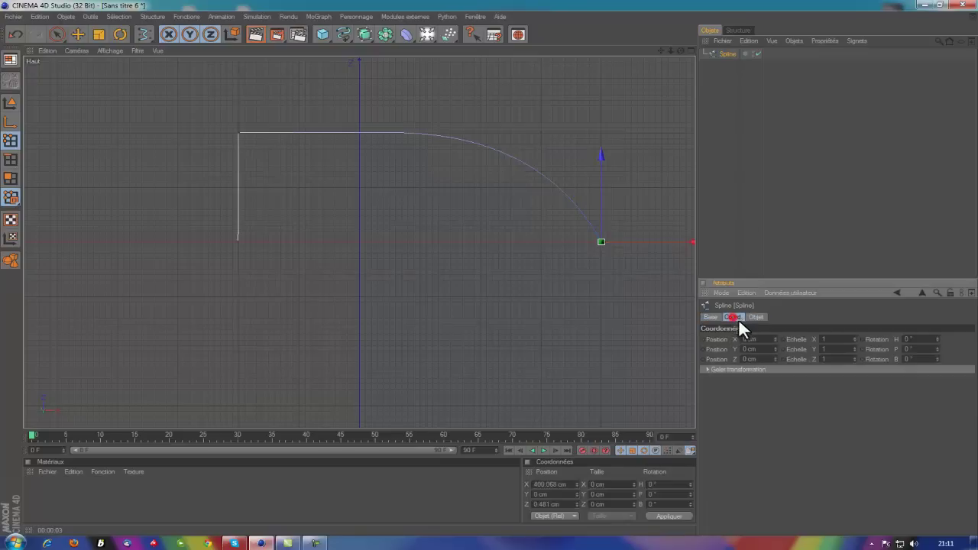
{"action": "left_click", "coordinate": [921, 358]}
Set the spline's Rotation B to 90° and maximize the Perspective view.
{"action": "type", "text": "90"}
{"action": "key", "text": "Return"}
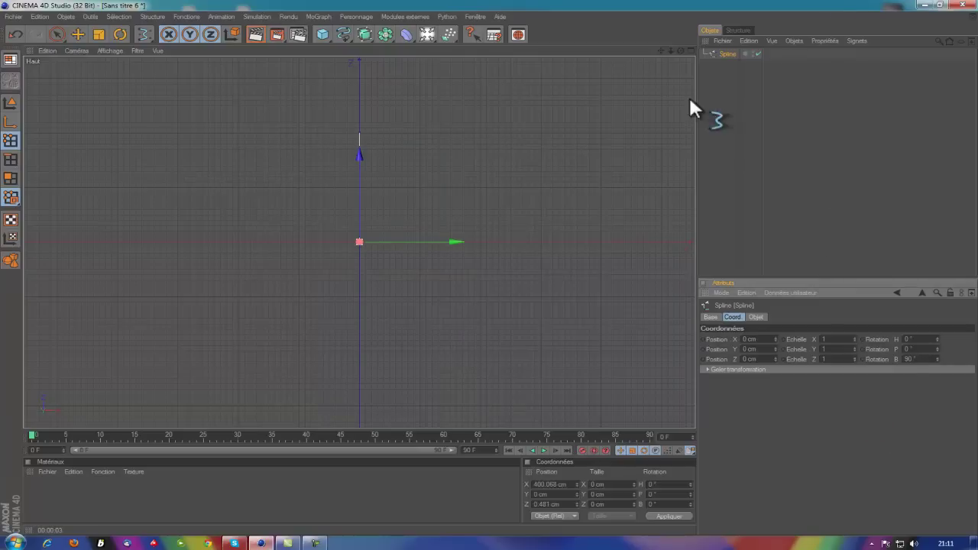
{"action": "middle_click", "coordinate": [458, 183]}
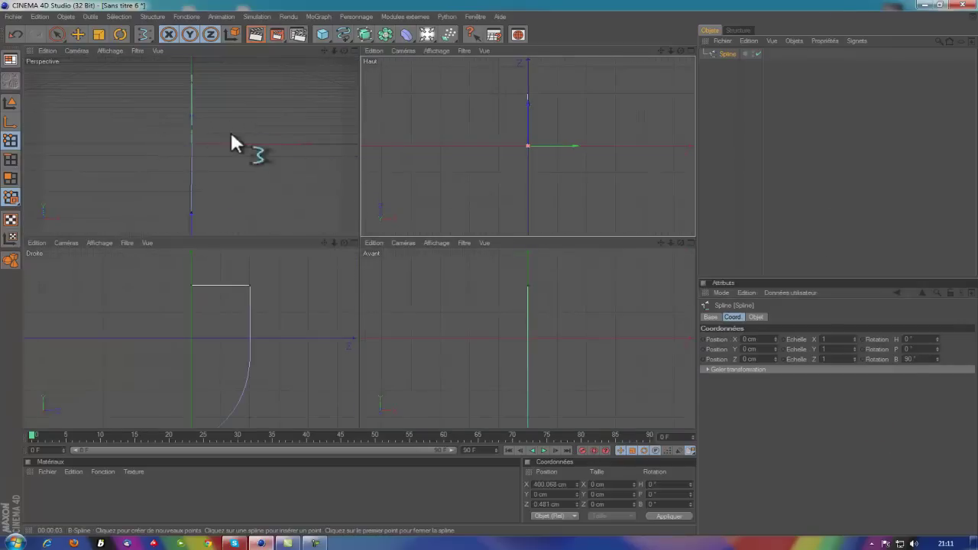
{"action": "middle_click", "coordinate": [126, 122]}
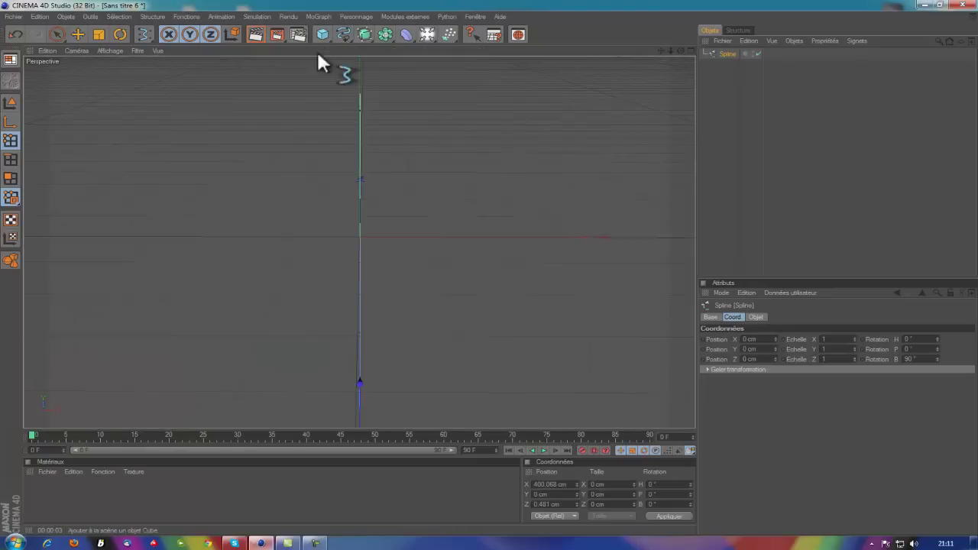
{"action": "left_click", "coordinate": [385, 34]}
{"action": "left_click", "coordinate": [363, 32]}
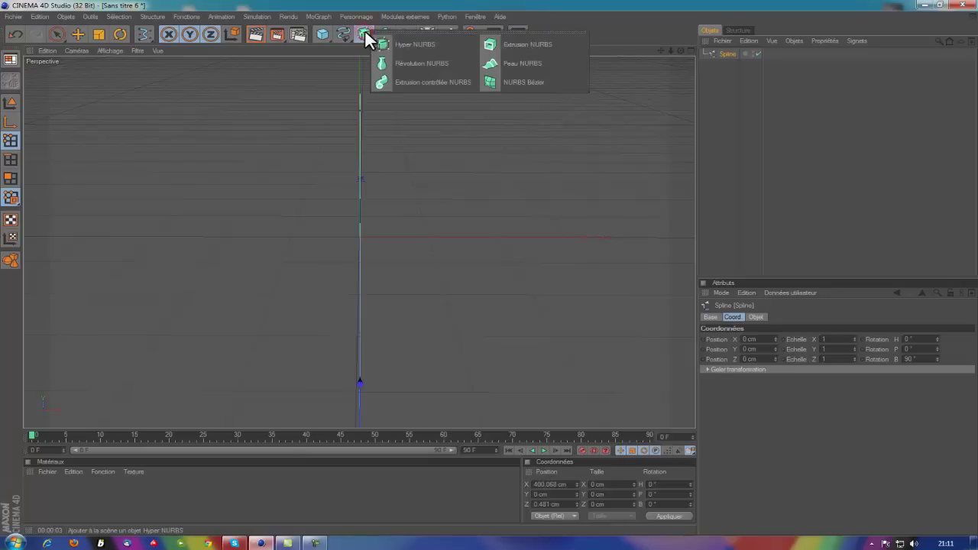
Put the profile spline under a new Révolution NURBS and rotate it to about -90° bank.
{"action": "left_click", "coordinate": [408, 63]}
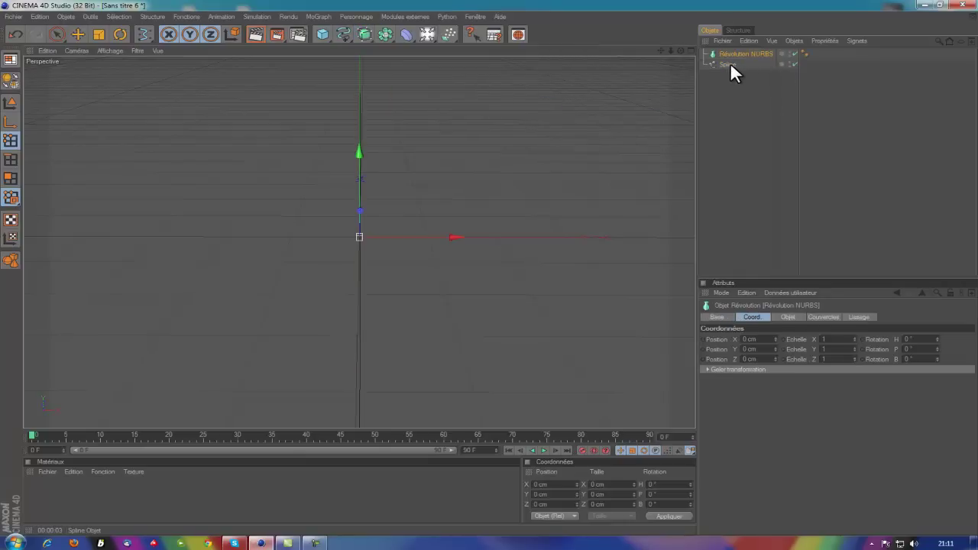
{"action": "mouse_move", "coordinate": [730, 64]}
{"action": "left_mouse_down"}
{"action": "mouse_move", "coordinate": [728, 53]}
{"action": "mouse_move", "coordinate": [492, 281]}
{"action": "mouse_move", "coordinate": [493, 266]}
{"action": "left_mouse_up"}
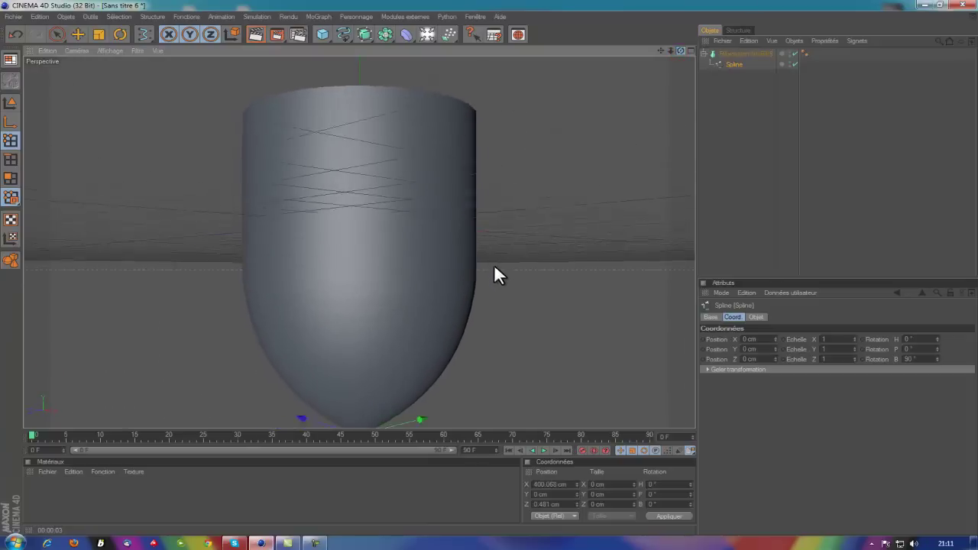
{"action": "left_click", "coordinate": [59, 33]}
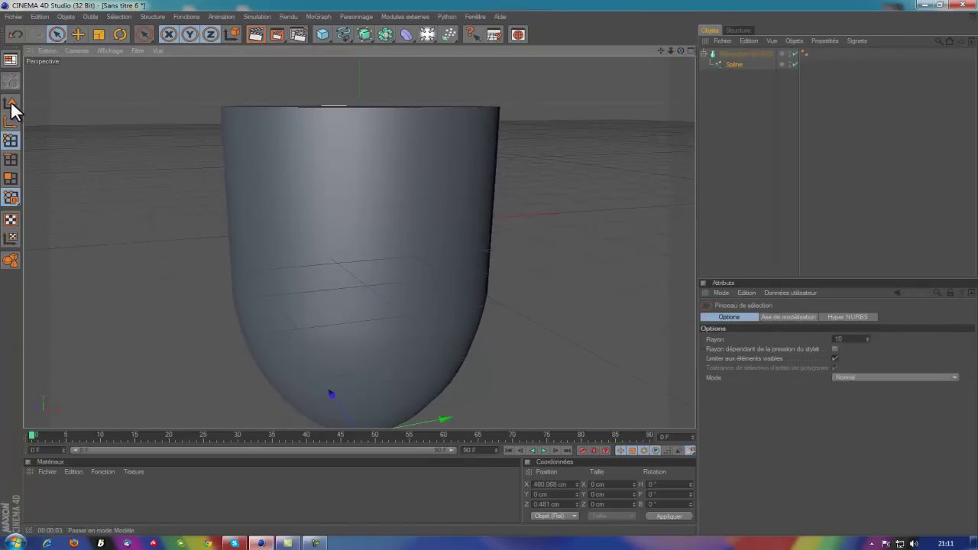
{"action": "left_click", "coordinate": [11, 102]}
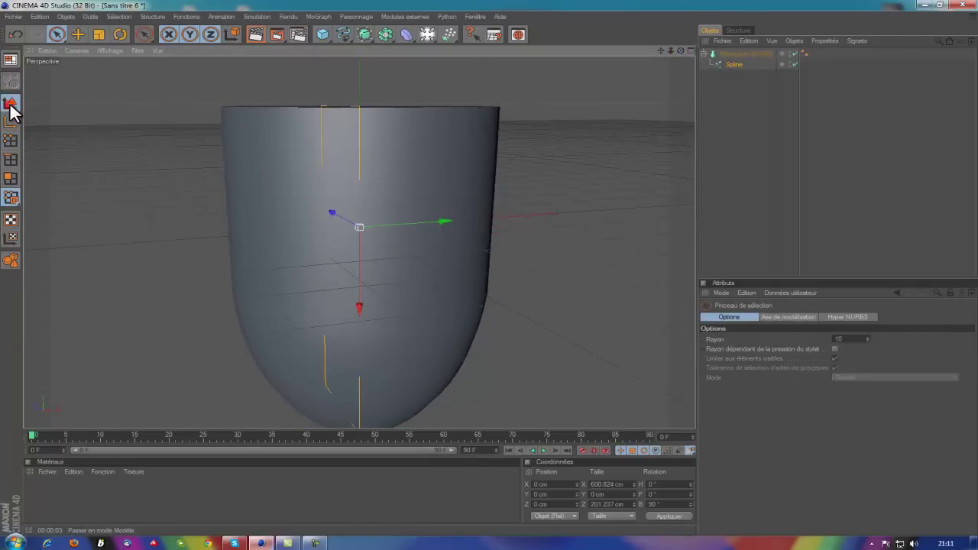
{"action": "left_click", "coordinate": [118, 32]}
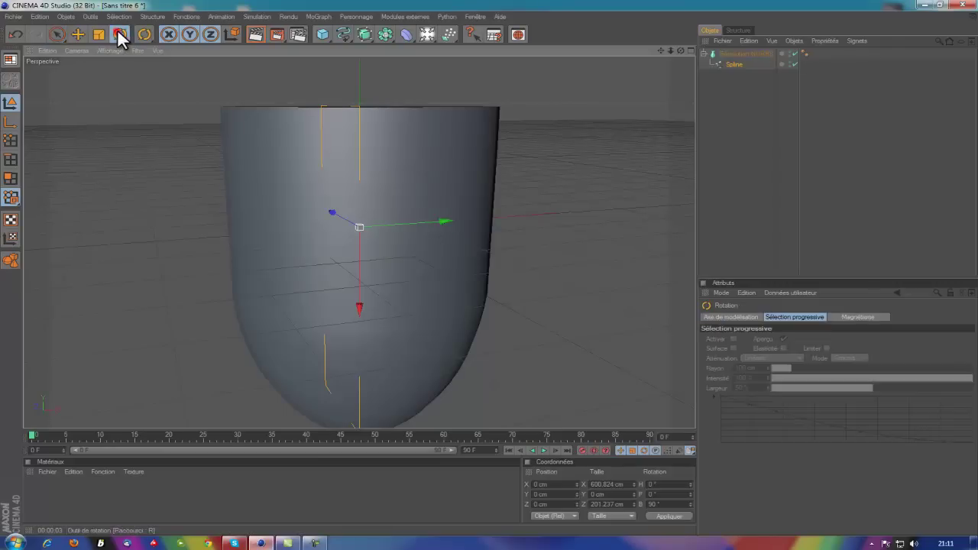
{"action": "left_click", "coordinate": [704, 53]}
{"action": "left_click", "coordinate": [731, 54]}
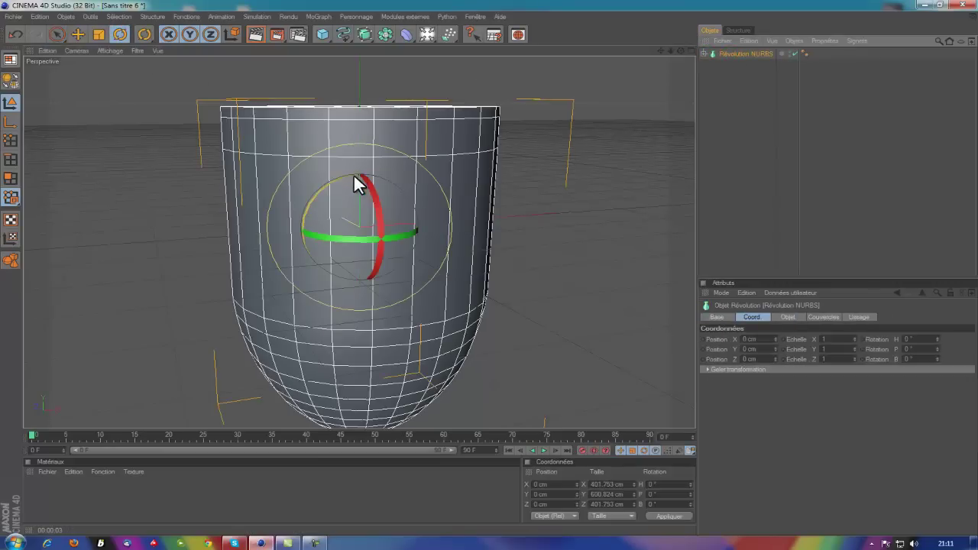
{"action": "left_click_drag", "start_coordinate": [354, 177], "coordinate": [225, 279]}
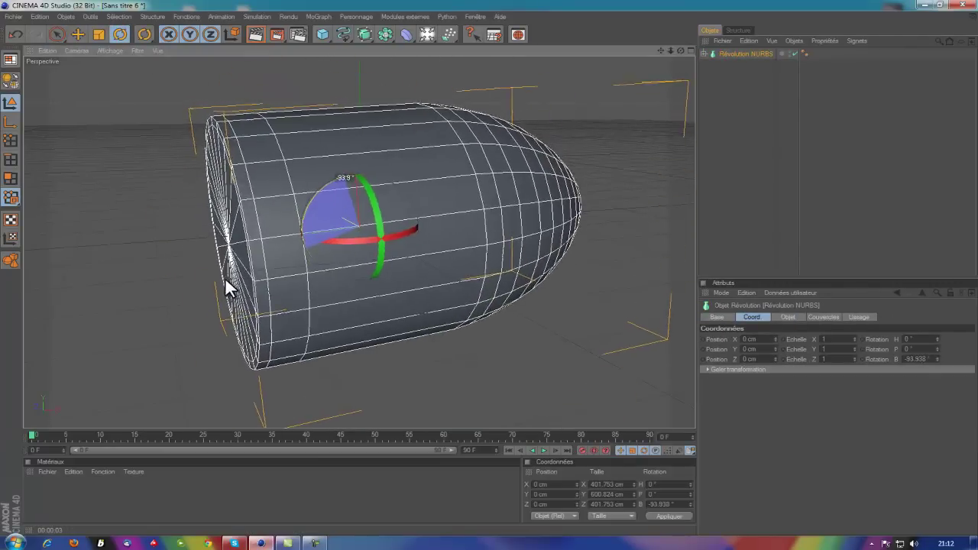
{"action": "left_click_drag", "start_coordinate": [225, 277], "coordinate": [225, 270]}
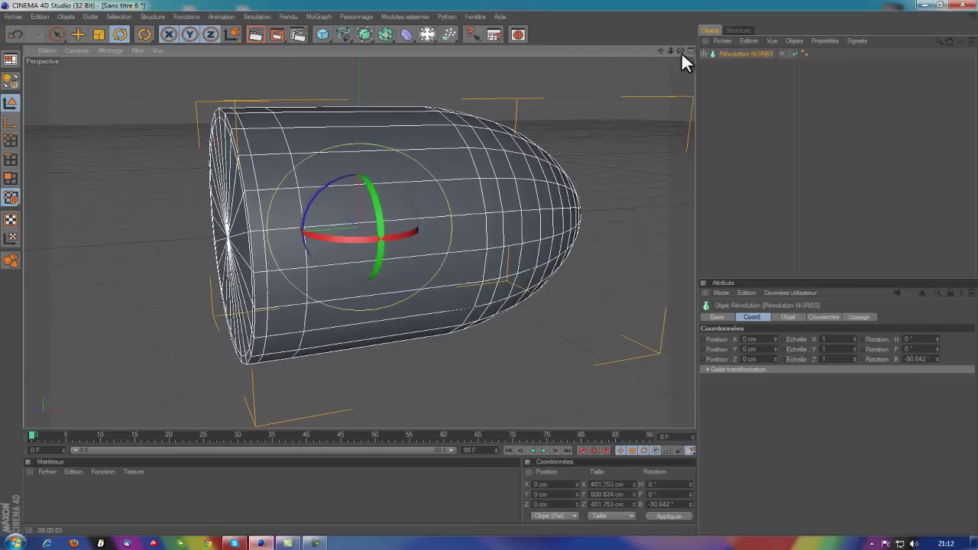
{"action": "left_click_drag", "start_coordinate": [680, 51], "coordinate": [489, 265]}
{"action": "left_click", "coordinate": [717, 107]}
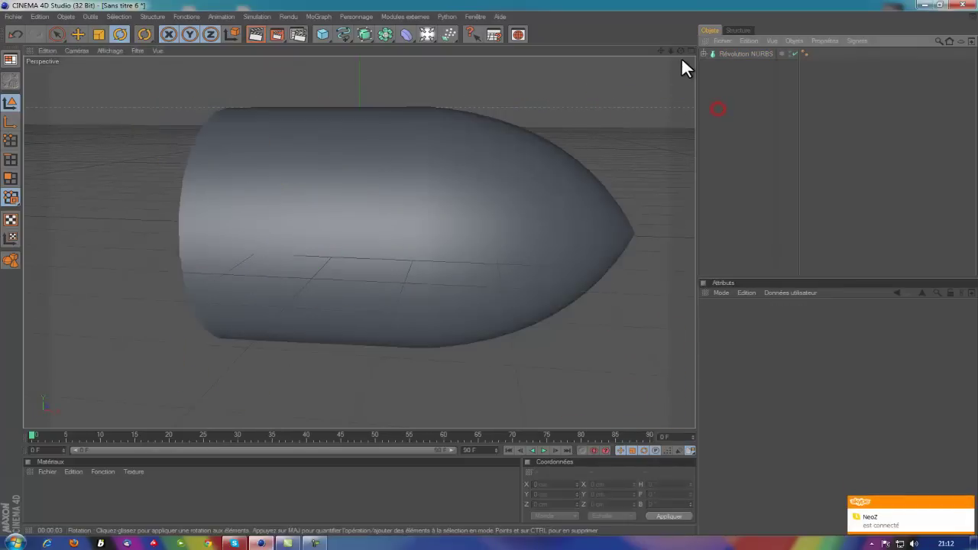
{"action": "left_click_drag", "start_coordinate": [680, 57], "coordinate": [275, 171]}
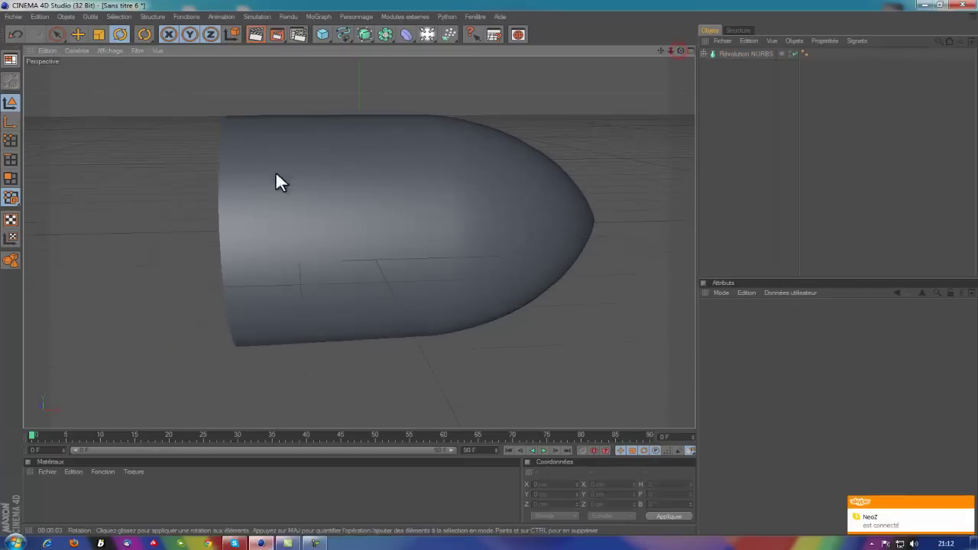
{"action": "left_click", "coordinate": [734, 53]}
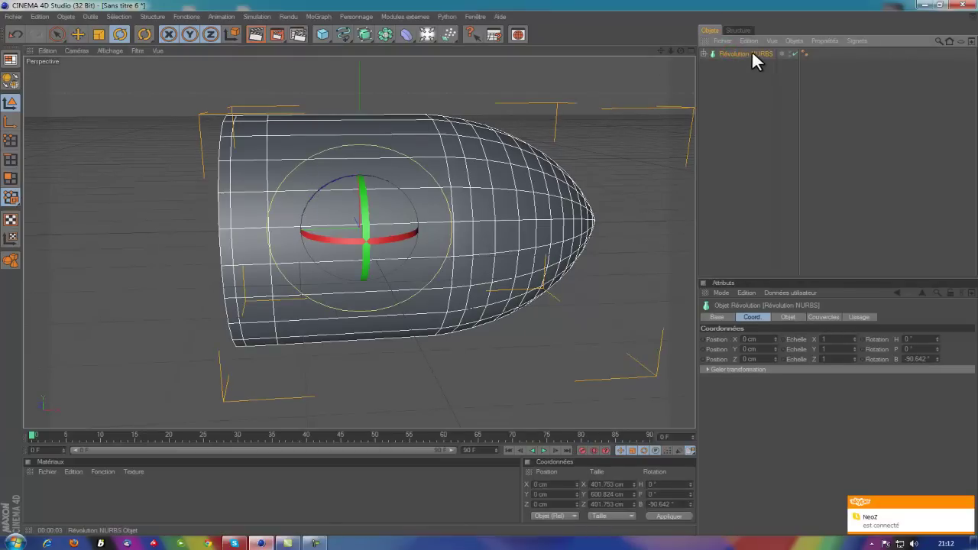
Make the Révolution NURBS editable with C and call up the Couteau knife in Polygon mode.
{"action": "key", "text": "c"}
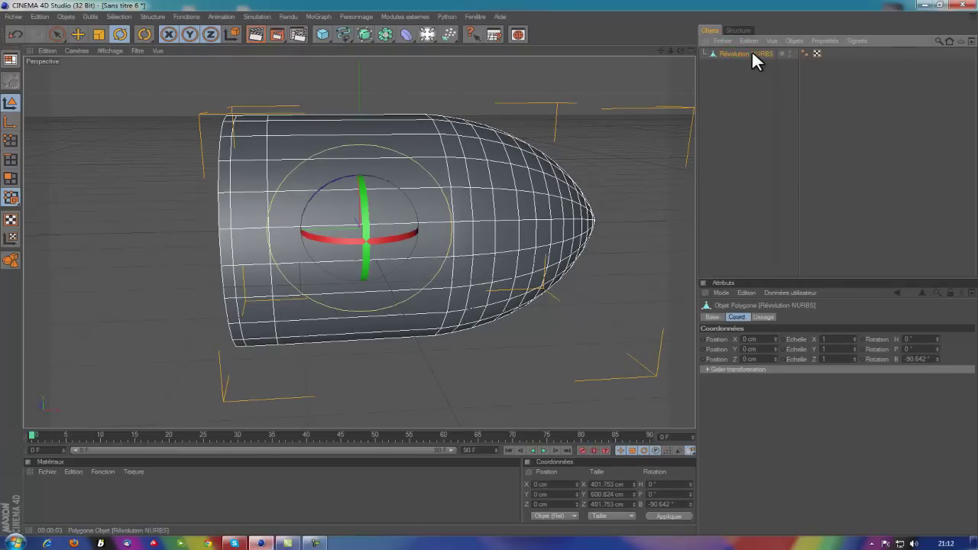
{"action": "left_click", "coordinate": [11, 178]}
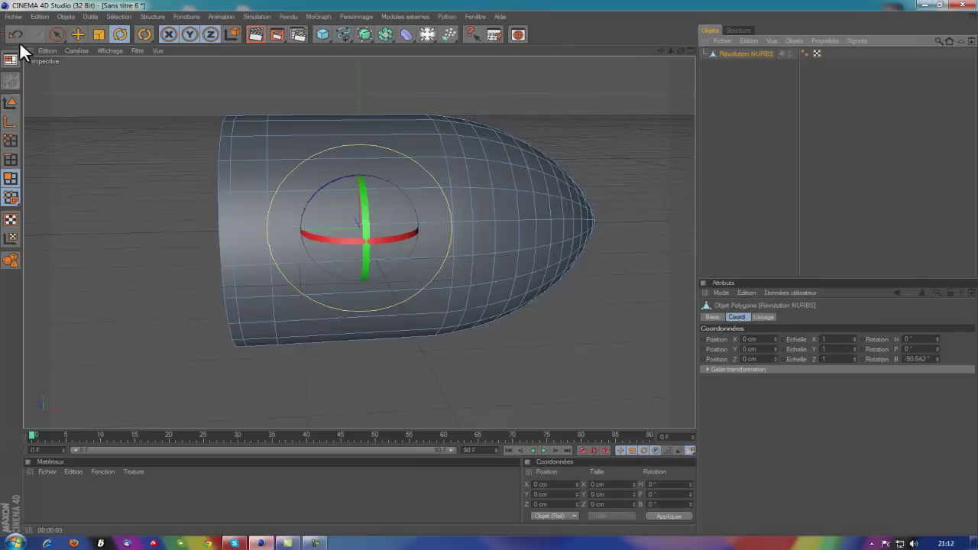
{"action": "right_click", "coordinate": [100, 217]}
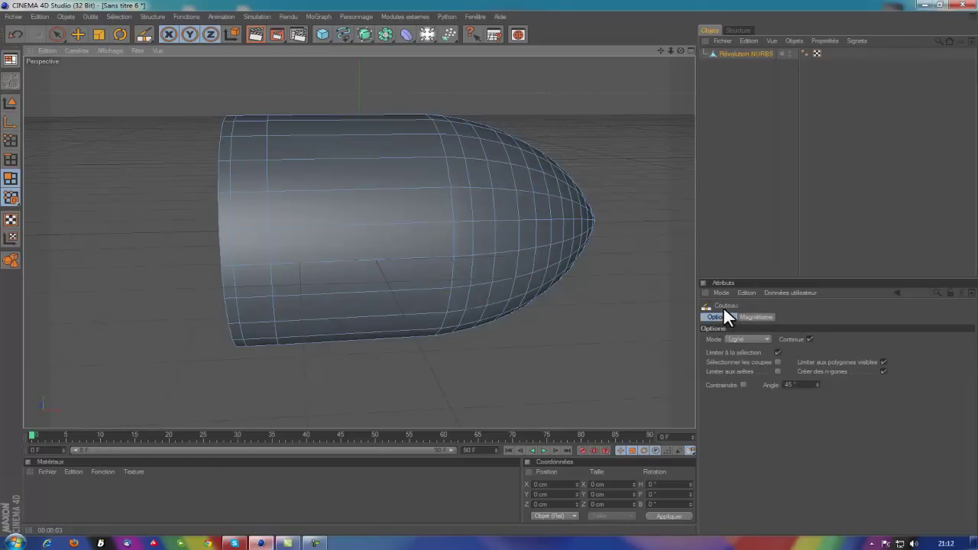
Set the knife to Boucle mode and cut a first edge loop near the bullet's back end.
{"action": "left_click", "coordinate": [738, 339]}
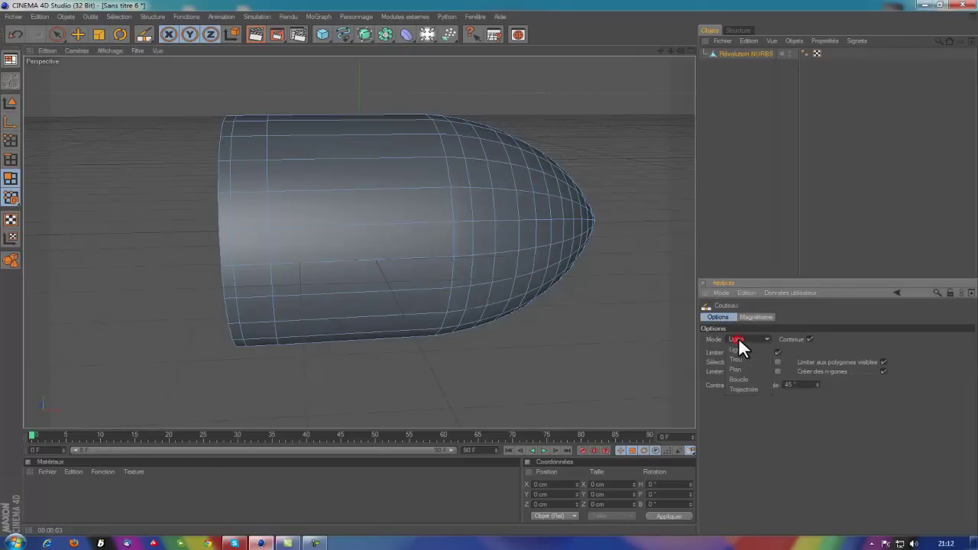
{"action": "left_click", "coordinate": [748, 379]}
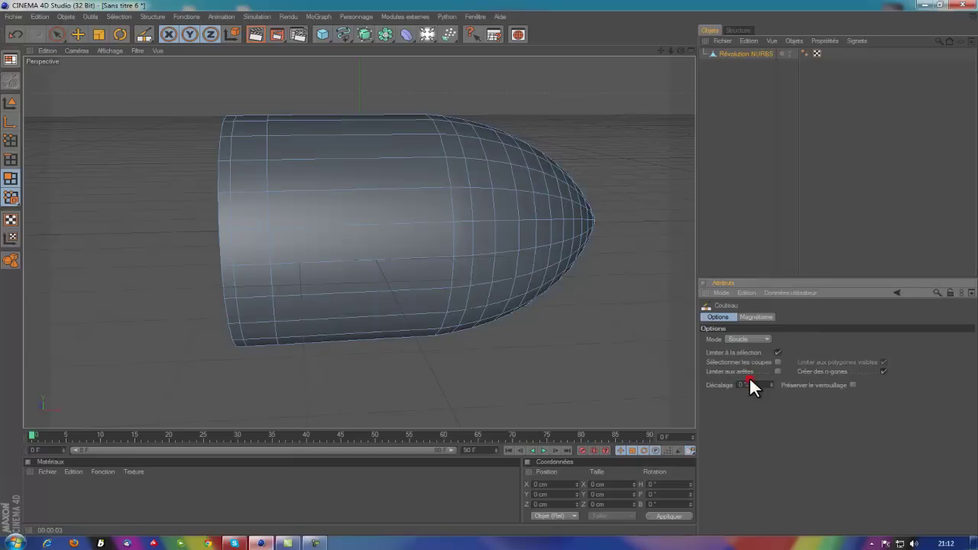
{"action": "scroll", "coordinate": [461, 165], "scroll_direction": "up", "scroll_amount": 3}
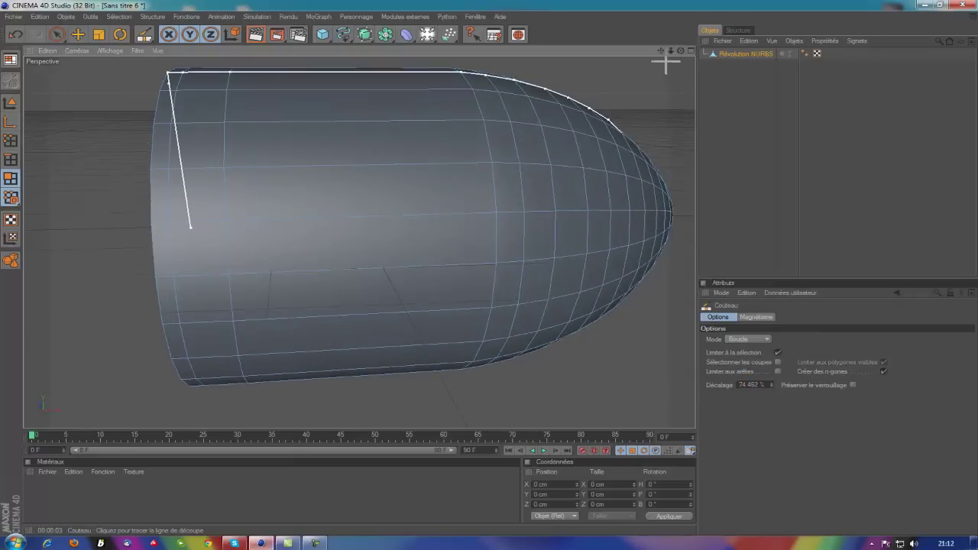
{"action": "left_click_drag", "start_coordinate": [672, 51], "coordinate": [490, 266]}
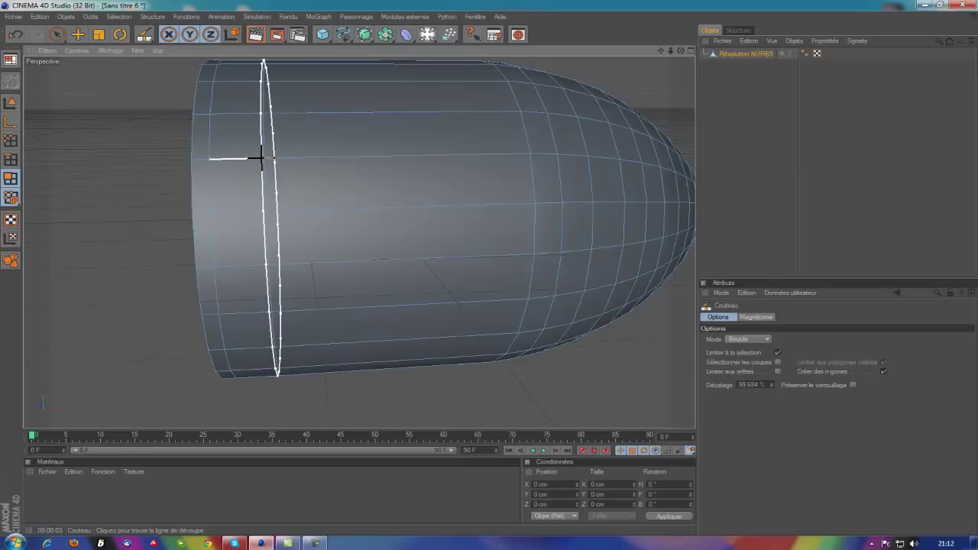
{"action": "left_click", "coordinate": [260, 158]}
{"action": "left_click_drag", "start_coordinate": [683, 48], "coordinate": [488, 266]}
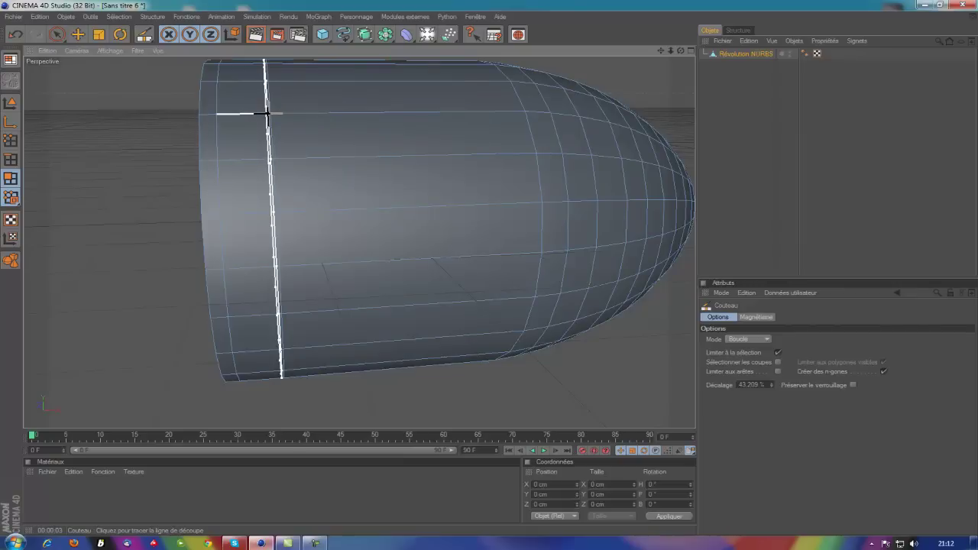
Cut a second loop near the back end and a lengthwise loop, checking from several angles.
{"action": "left_click", "coordinate": [265, 114]}
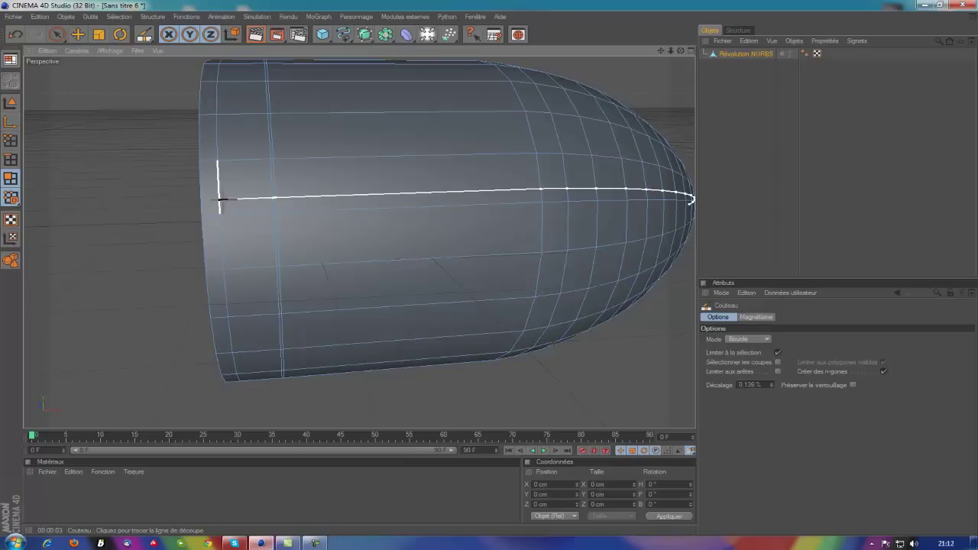
{"action": "left_click", "coordinate": [219, 200]}
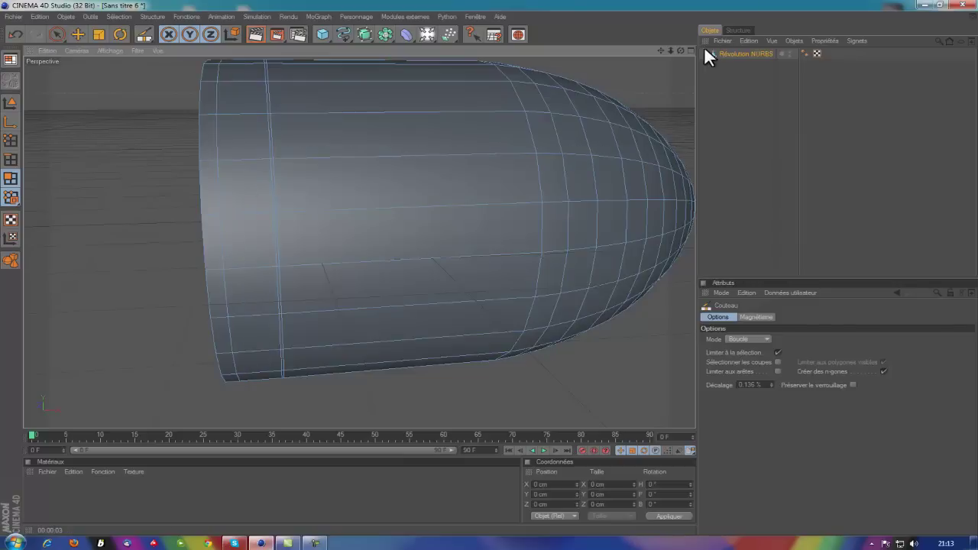
{"action": "left_click_drag", "start_coordinate": [686, 46], "coordinate": [489, 266]}
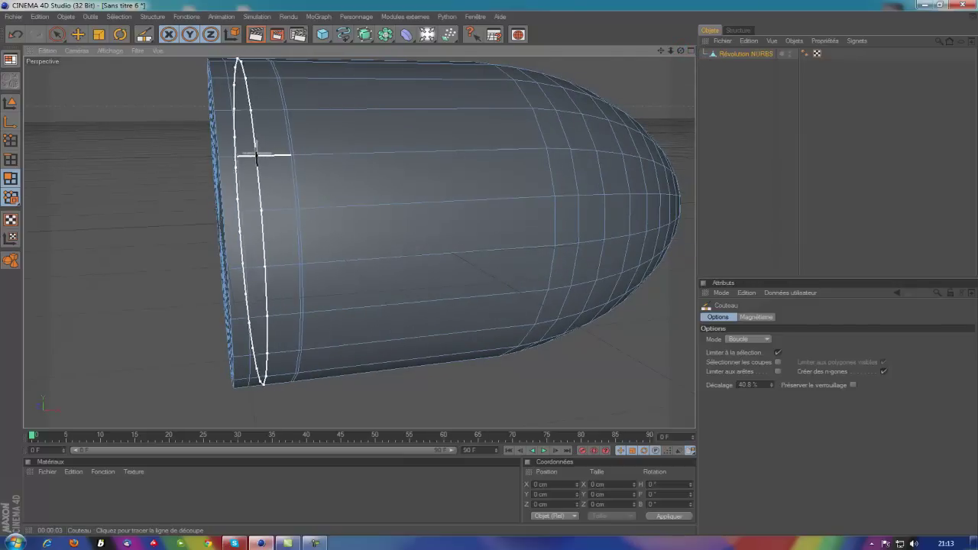
{"action": "left_click_drag", "start_coordinate": [677, 49], "coordinate": [490, 265]}
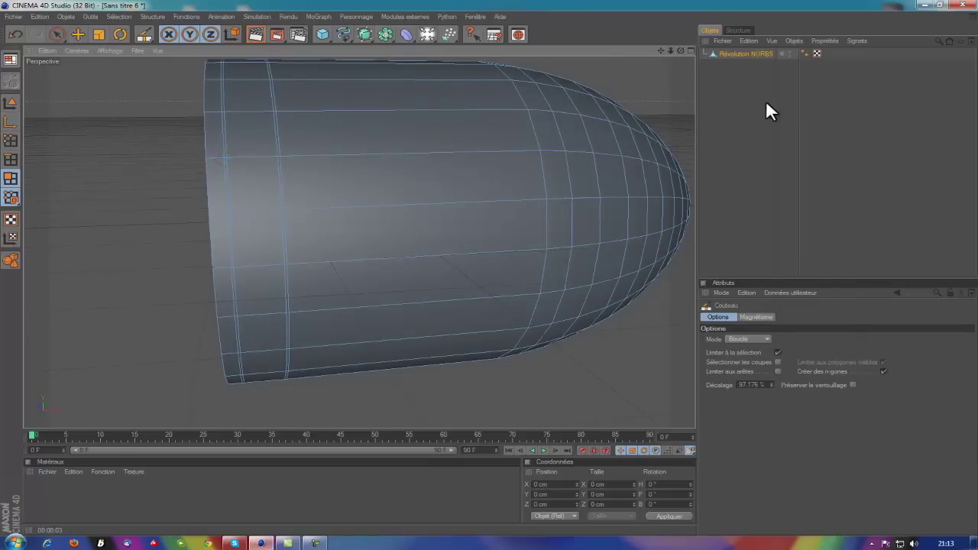
{"action": "left_click_drag", "start_coordinate": [680, 51], "coordinate": [488, 268]}
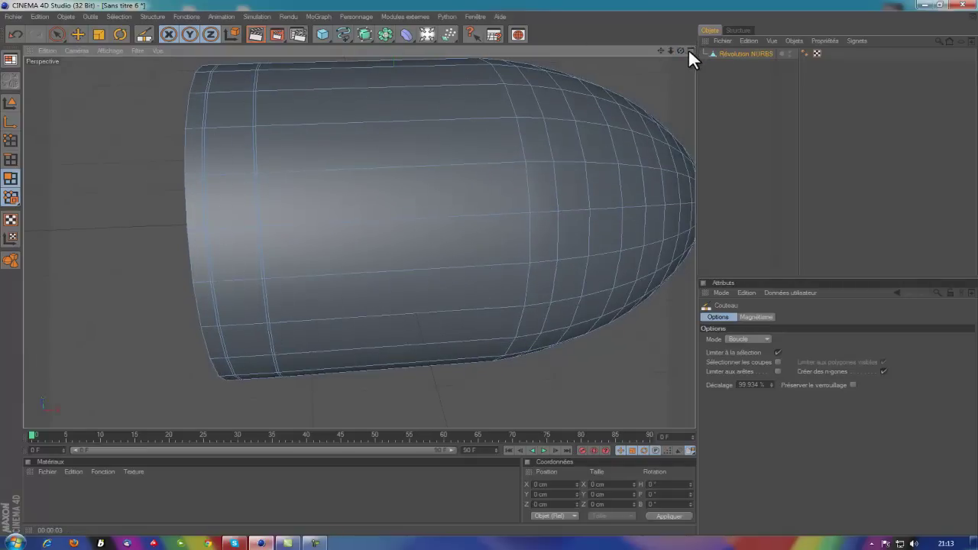
{"action": "left_click_drag", "start_coordinate": [679, 50], "coordinate": [488, 265]}
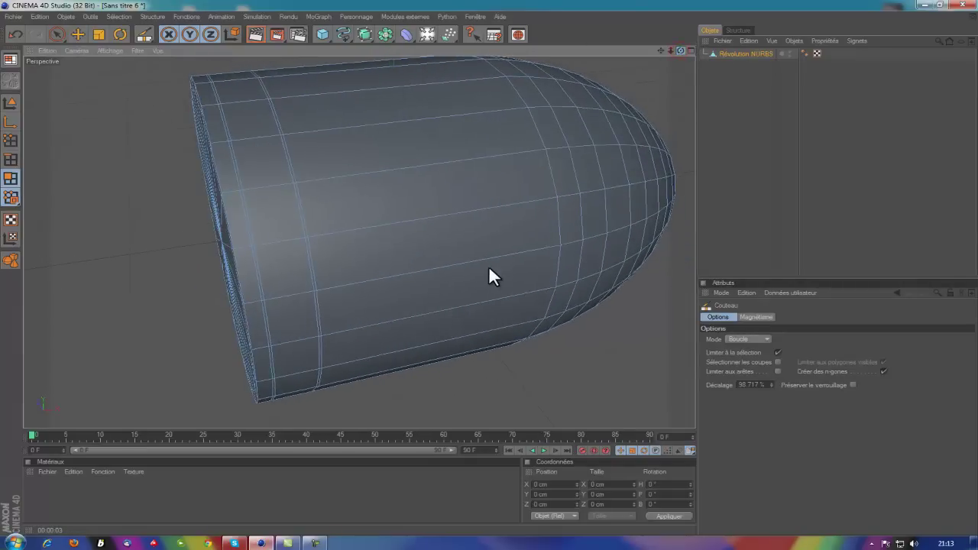
{"action": "left_click", "coordinate": [56, 34]}
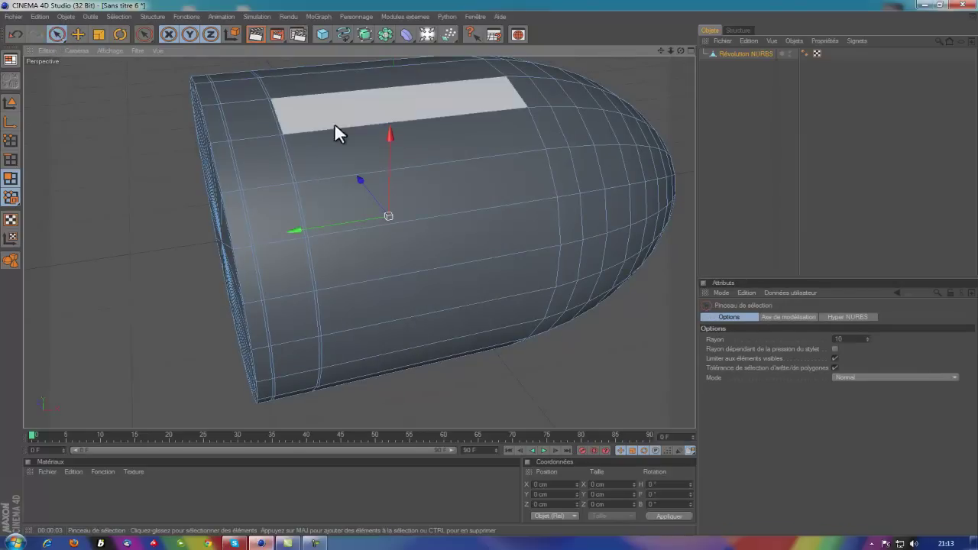
Select the polygon band near the bullet's back end with Sélection par boucle.
{"action": "left_click", "coordinate": [117, 17]}
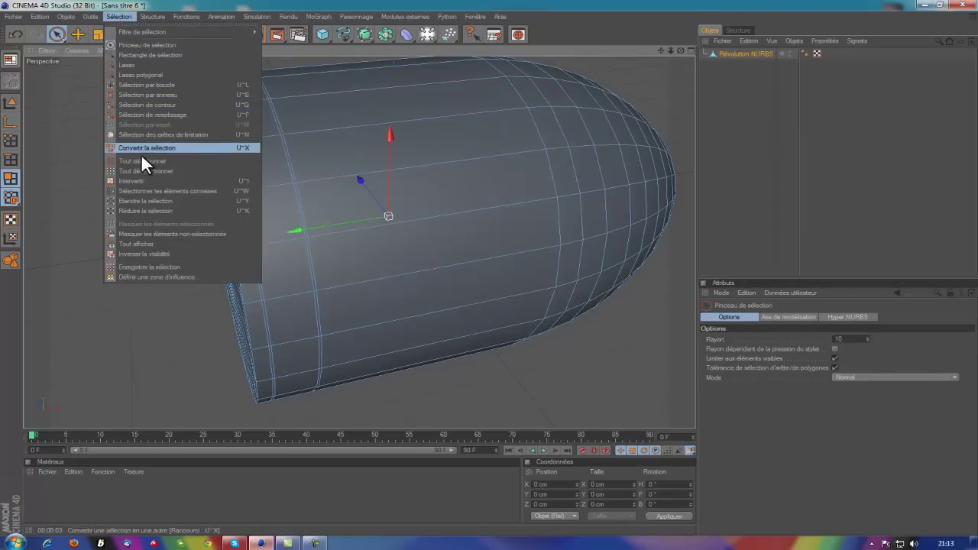
{"action": "left_click", "coordinate": [153, 85]}
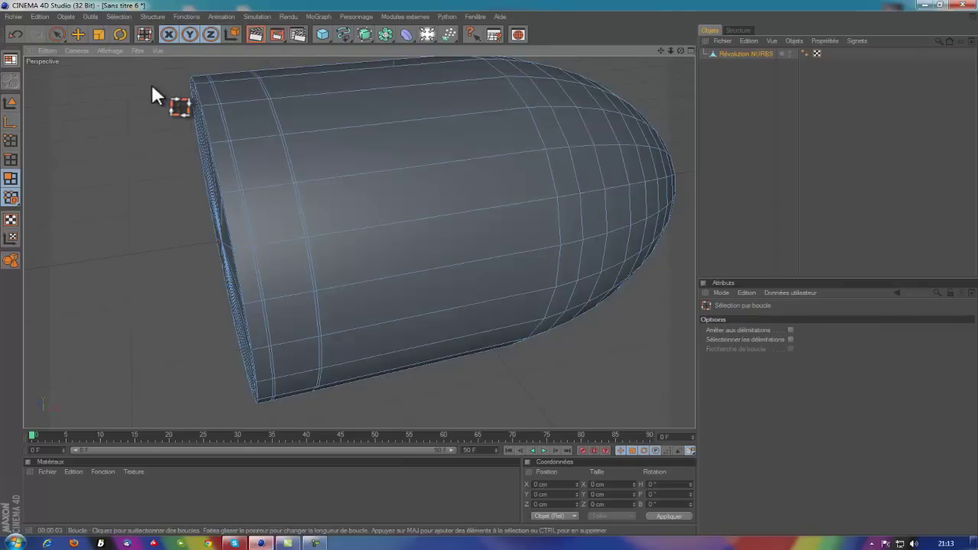
{"action": "left_click", "coordinate": [241, 109]}
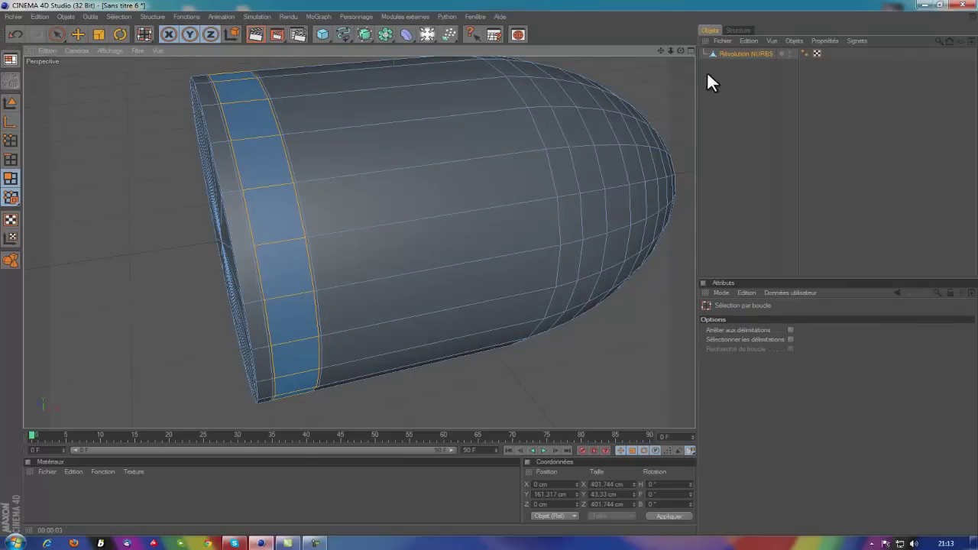
{"action": "left_click_drag", "start_coordinate": [678, 49], "coordinate": [489, 265]}
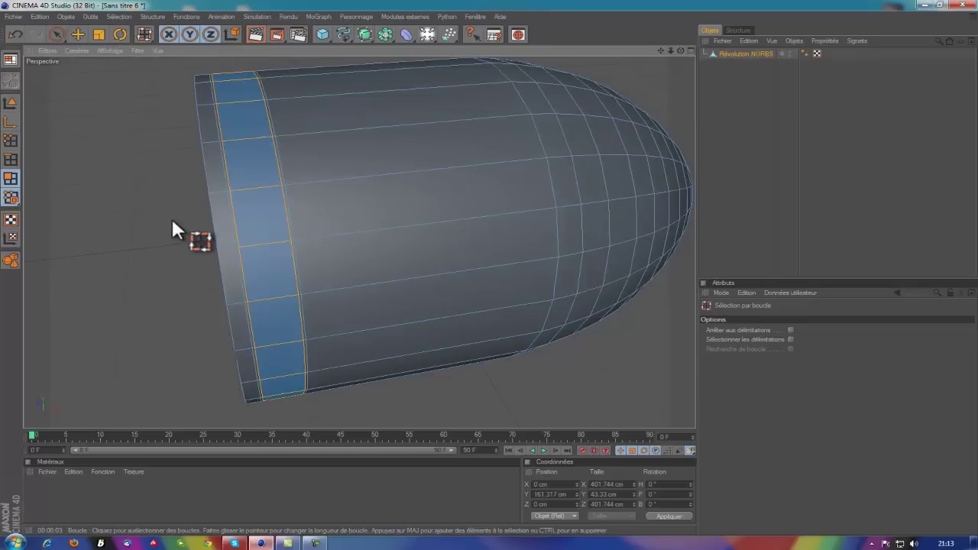
Inner-extrude the selected band and scale it inward to form a groove.
{"action": "right_click", "coordinate": [97, 206]}
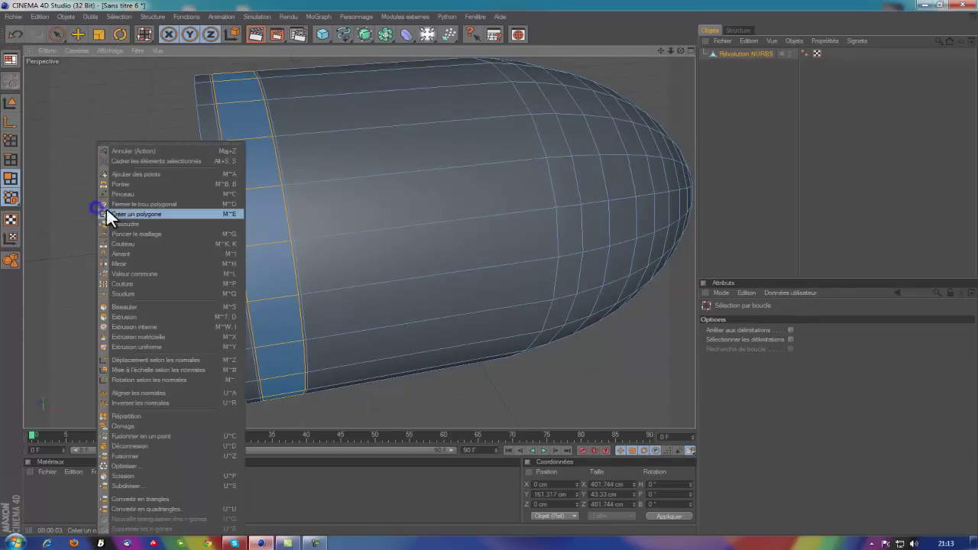
{"action": "left_click", "coordinate": [141, 326]}
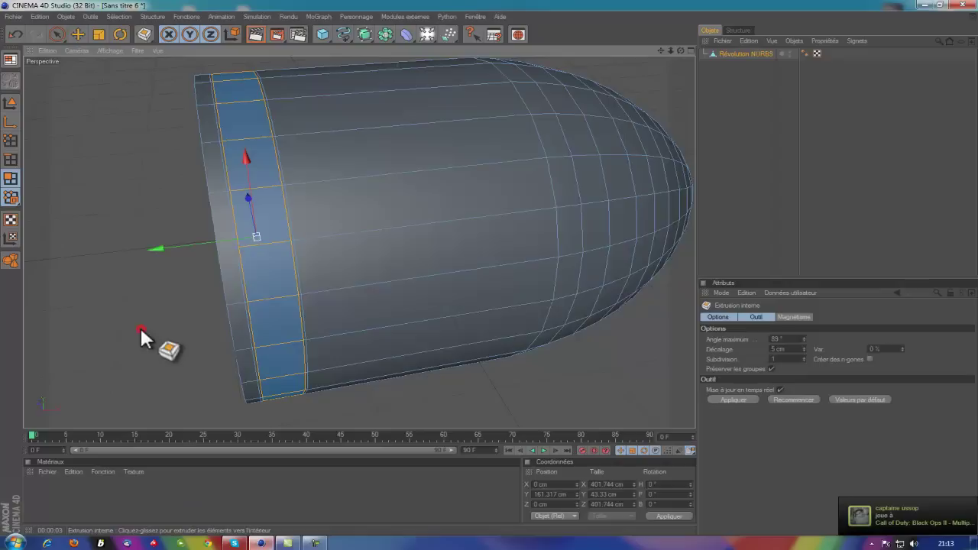
{"action": "left_click", "coordinate": [98, 31]}
{"action": "left_click_drag", "start_coordinate": [266, 114], "coordinate": [488, 266]}
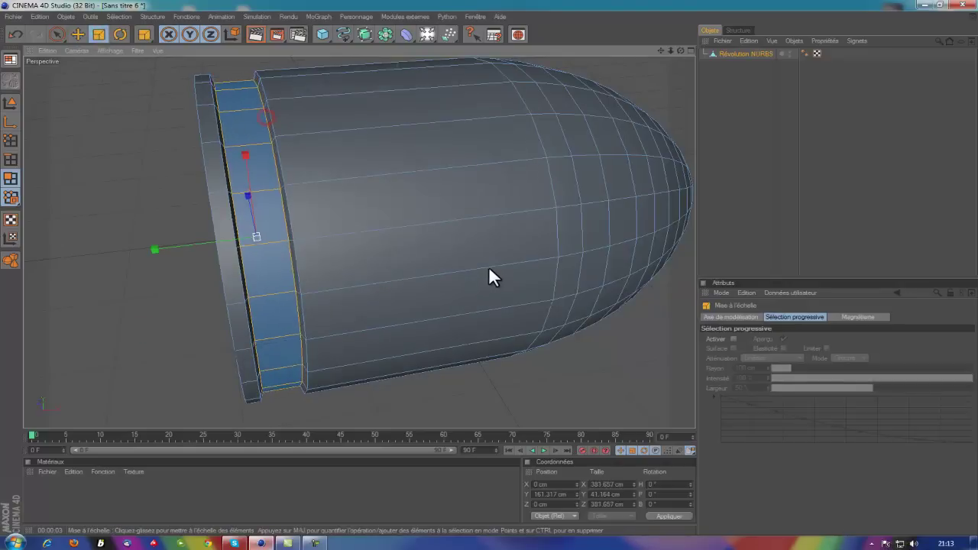
{"action": "left_click_drag", "start_coordinate": [678, 51], "coordinate": [489, 265]}
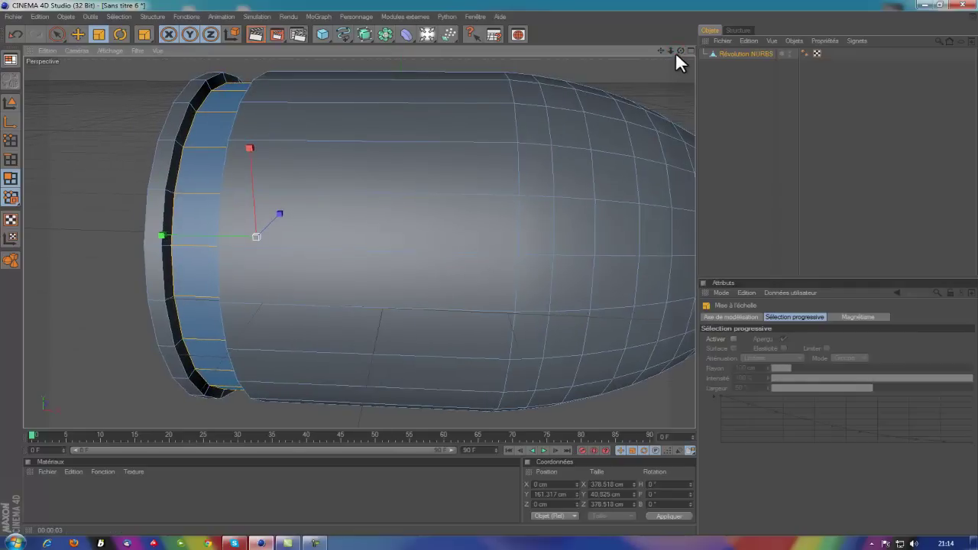
Render a preview and orbit to inspect the groove at the bullet's back rim.
{"action": "left_click", "coordinate": [255, 34]}
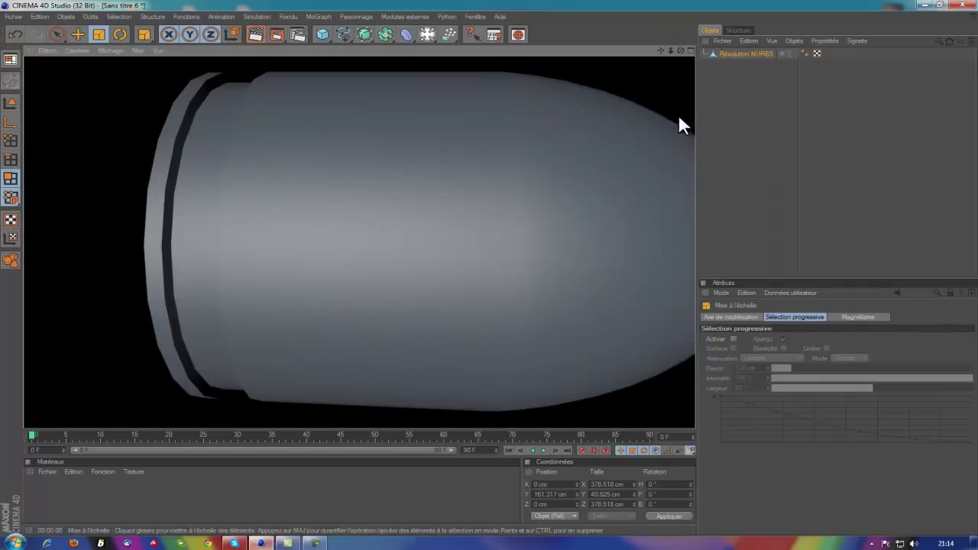
{"action": "left_click_drag", "start_coordinate": [661, 51], "coordinate": [596, 142]}
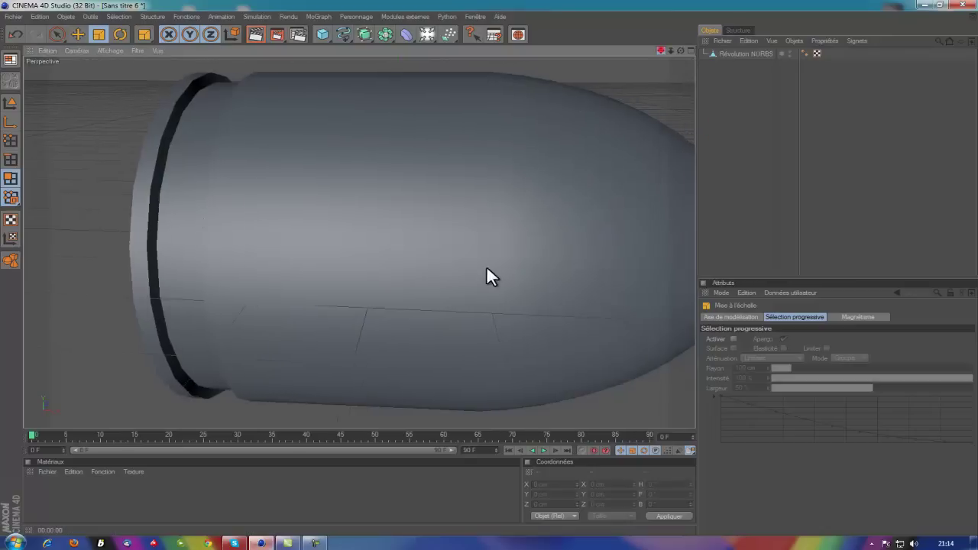
{"action": "key", "text": "h"}
{"action": "mouse_move", "coordinate": [489, 265]}
{"action": "left_mouse_down", "text": "alt"}
{"action": "mouse_move", "coordinate": [489, 275]}
{"action": "mouse_move", "coordinate": [480, 266]}
{"action": "mouse_move", "coordinate": [489, 264]}
{"action": "left_mouse_up", "text": "alt"}
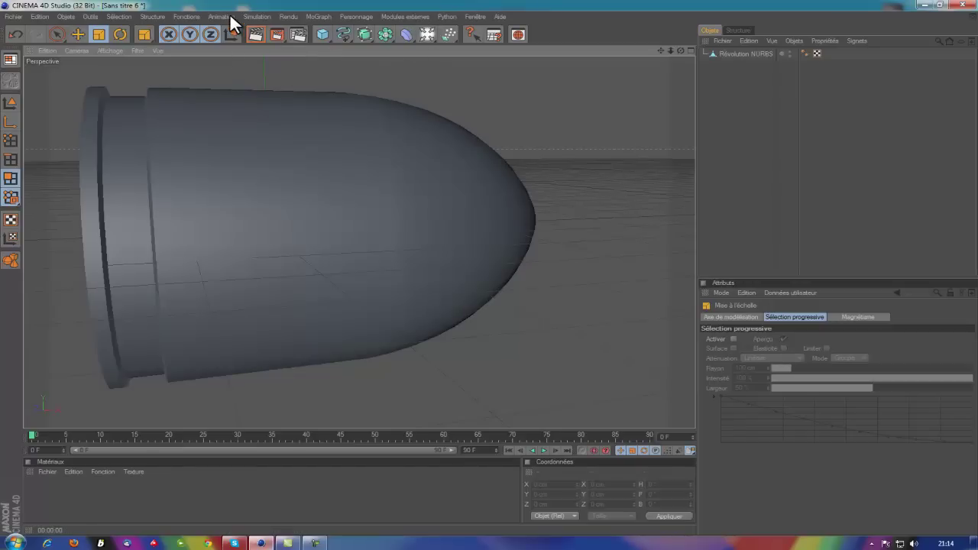
Create material Mat and set its colour to olive-gold RGB 150/142/89.
{"action": "left_click", "coordinate": [56, 34]}
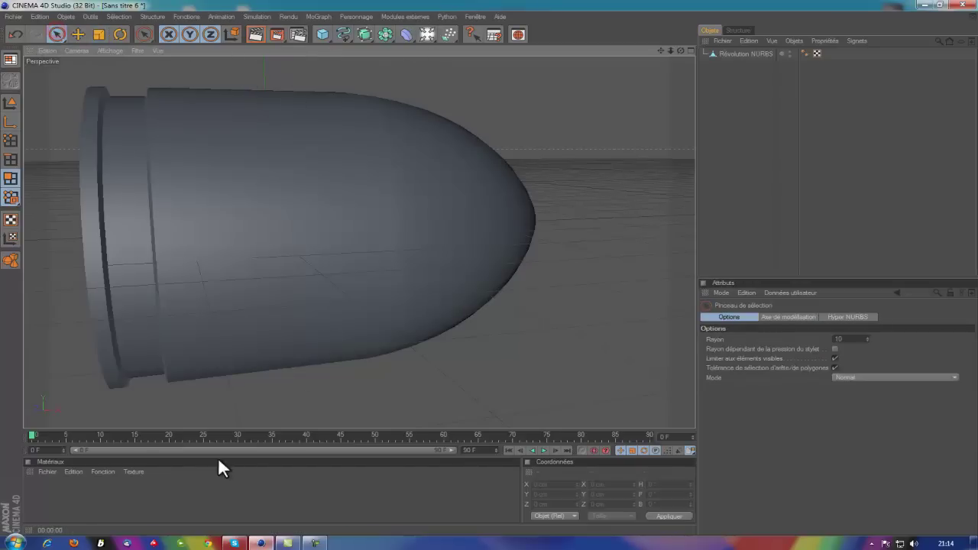
{"action": "double_click", "coordinate": [84, 493]}
{"action": "double_click", "coordinate": [40, 487]}
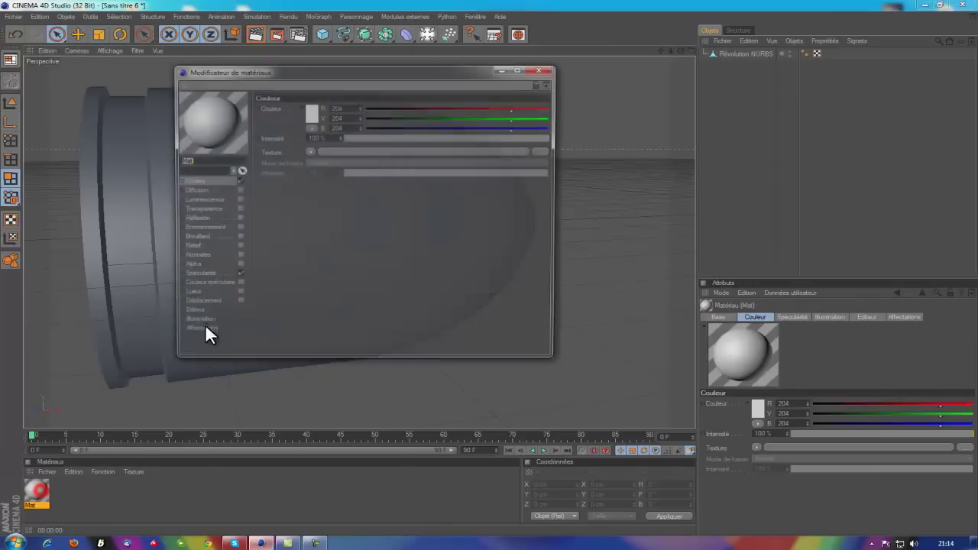
{"action": "left_click", "coordinate": [313, 115]}
{"action": "left_click", "coordinate": [313, 114]}
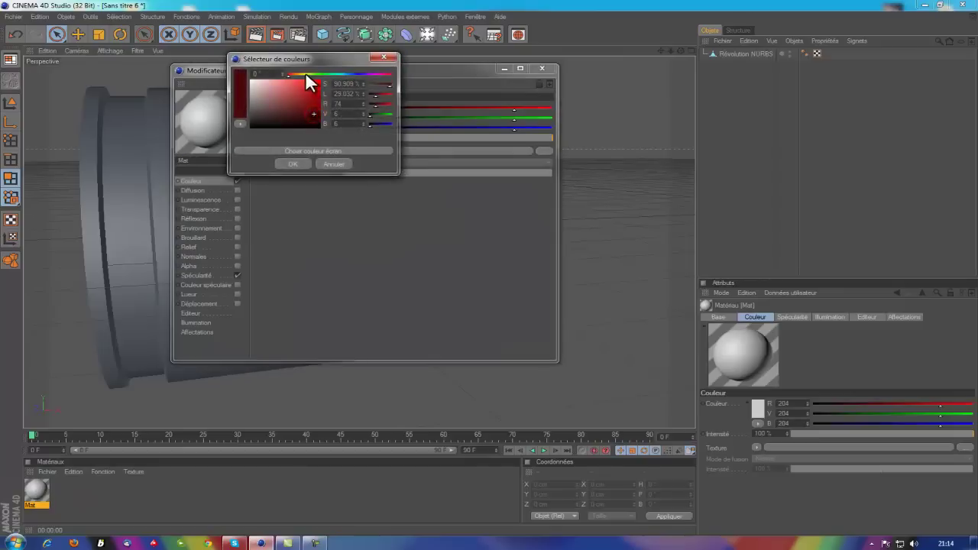
{"action": "left_click", "coordinate": [302, 74]}
{"action": "mouse_move", "coordinate": [299, 87]}
{"action": "left_mouse_down"}
{"action": "mouse_move", "coordinate": [275, 88]}
{"action": "mouse_move", "coordinate": [278, 97]}
{"action": "left_mouse_up"}
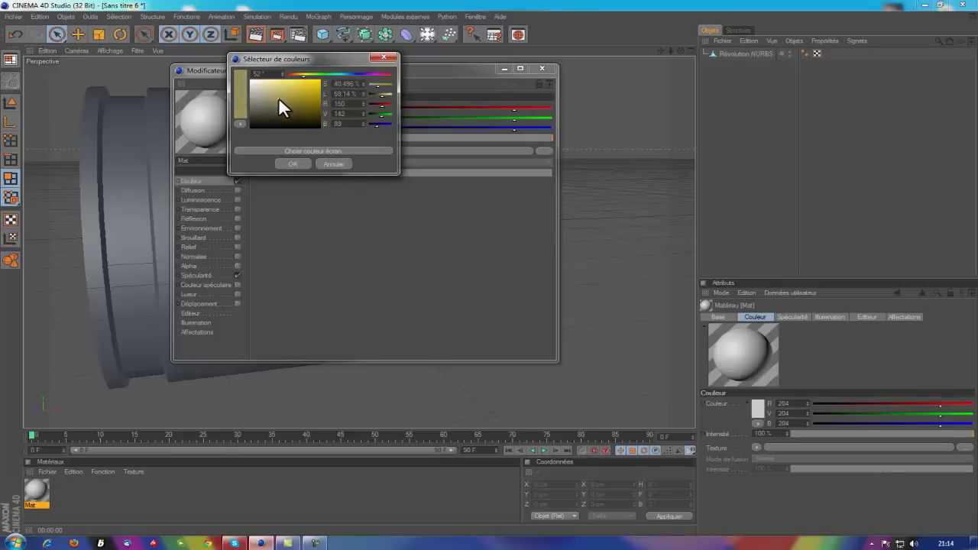
{"action": "left_click", "coordinate": [288, 161]}
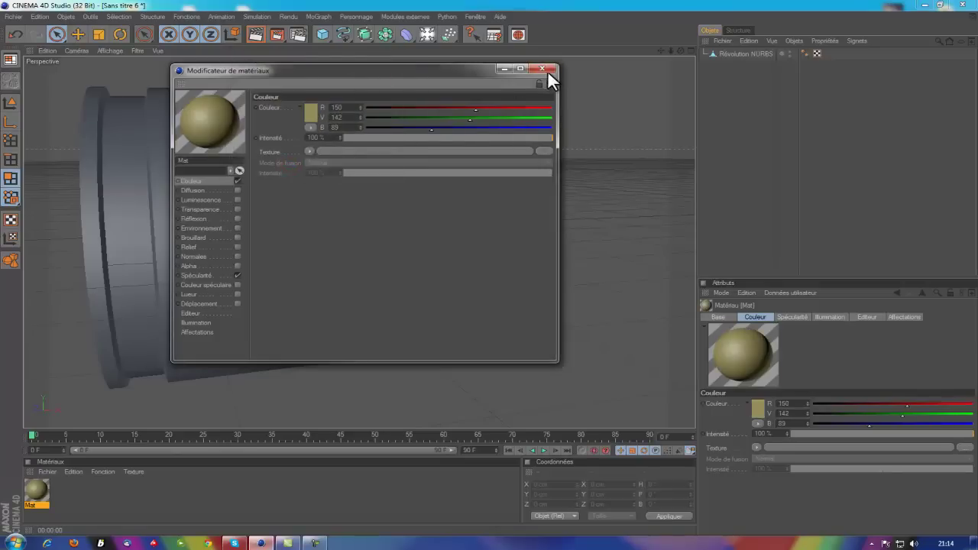
Try a brighter gold, discard it to keep 150/142/89, and close the material editor.
{"action": "left_click", "coordinate": [308, 113]}
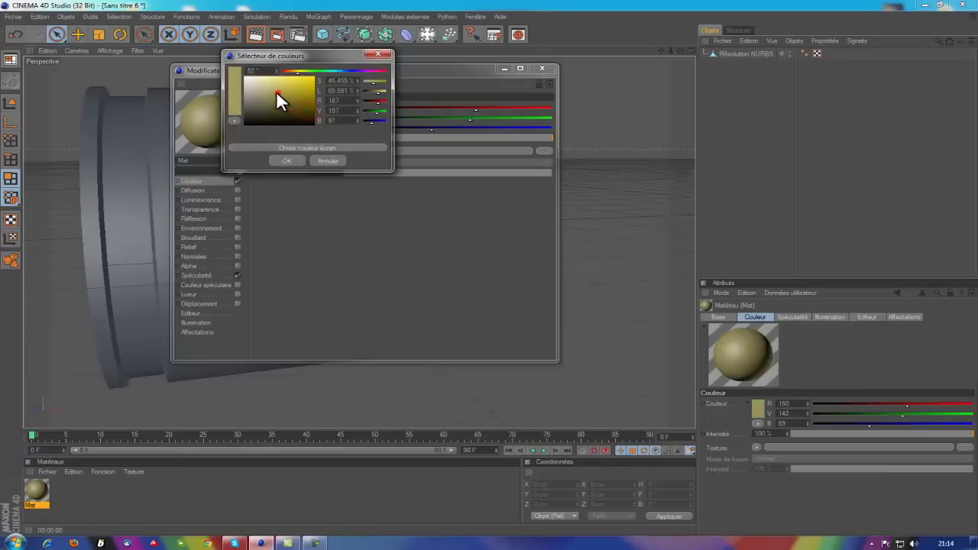
{"action": "mouse_move", "coordinate": [276, 91]}
{"action": "left_mouse_down"}
{"action": "mouse_move", "coordinate": [290, 92]}
{"action": "mouse_move", "coordinate": [275, 89]}
{"action": "left_mouse_up"}
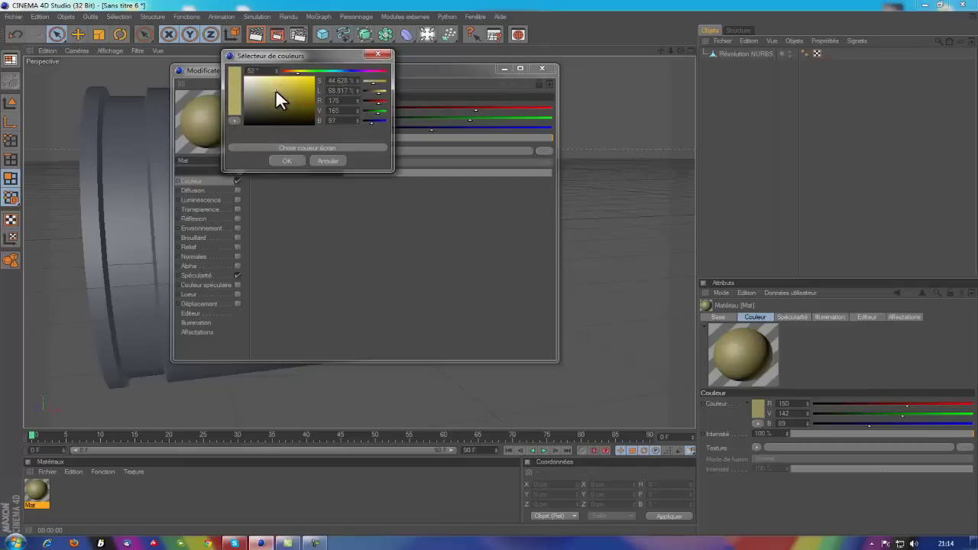
{"action": "left_click", "coordinate": [378, 53]}
{"action": "left_click", "coordinate": [540, 70]}
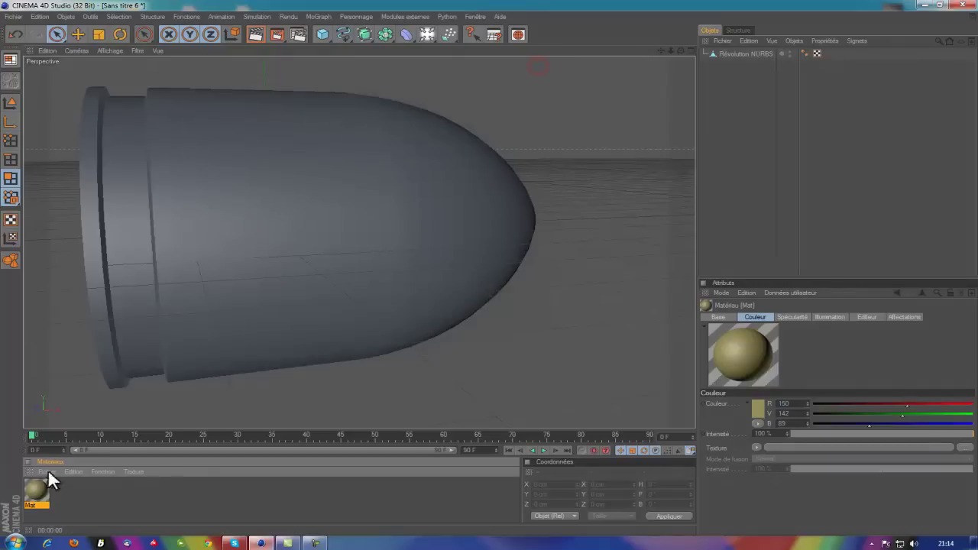
Drop the gold Mat material on the groove band, then on the whole Révolution NURBS bullet.
{"action": "left_click_drag", "start_coordinate": [37, 489], "coordinate": [291, 227]}
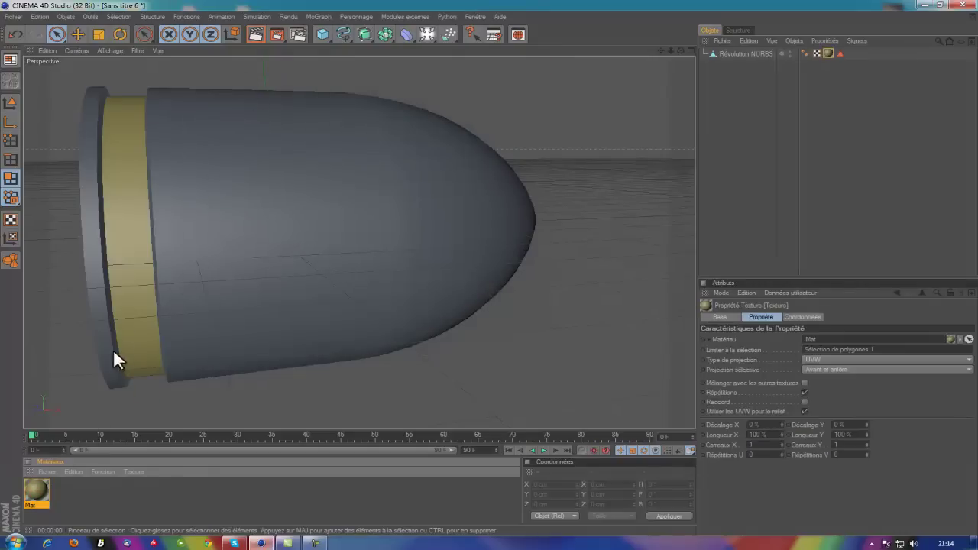
{"action": "mouse_move", "coordinate": [58, 469]}
{"action": "left_mouse_down"}
{"action": "mouse_move", "coordinate": [718, 44]}
{"action": "mouse_move", "coordinate": [734, 55]}
{"action": "left_mouse_up"}
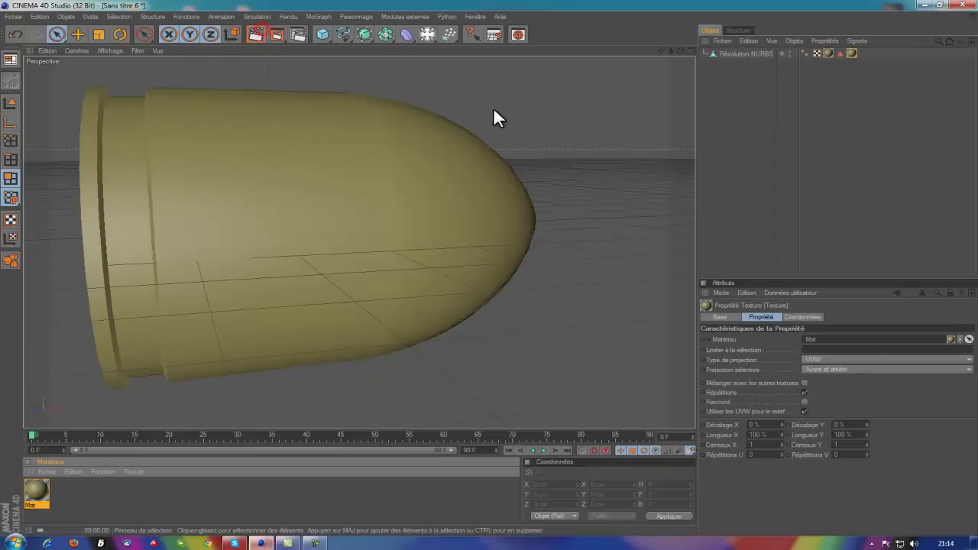
{"action": "left_click", "coordinate": [681, 50]}
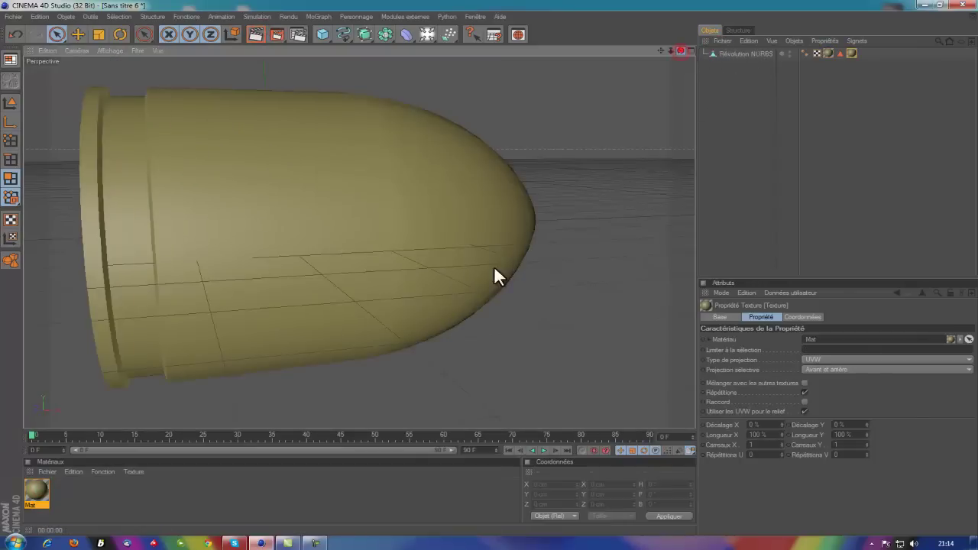
{"action": "left_click_drag", "start_coordinate": [495, 271], "coordinate": [502, 277]}
{"action": "mouse_move", "coordinate": [661, 47]}
{"action": "left_mouse_down"}
{"action": "mouse_move", "coordinate": [619, 100]}
{"action": "mouse_move", "coordinate": [680, 92]}
{"action": "left_mouse_up"}
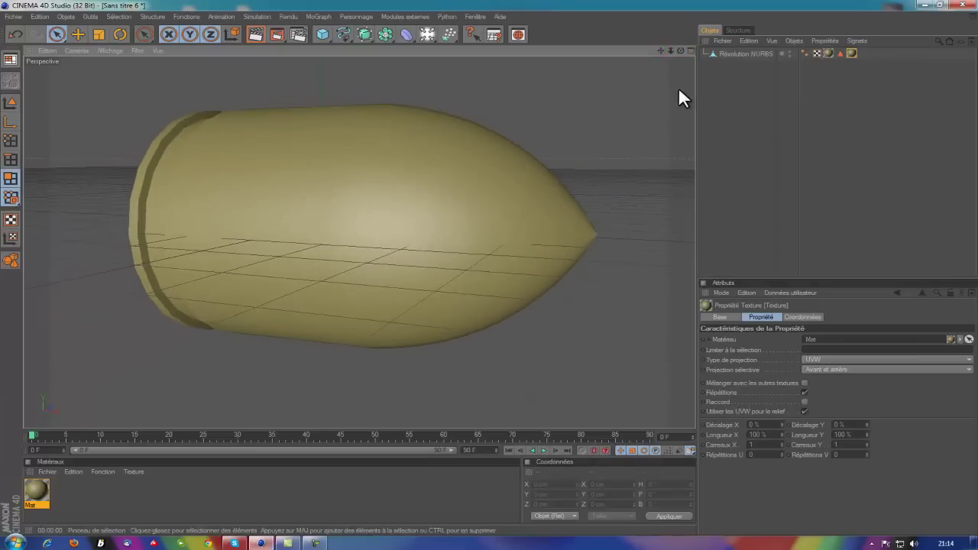
{"action": "left_click_drag", "start_coordinate": [680, 48], "coordinate": [490, 265]}
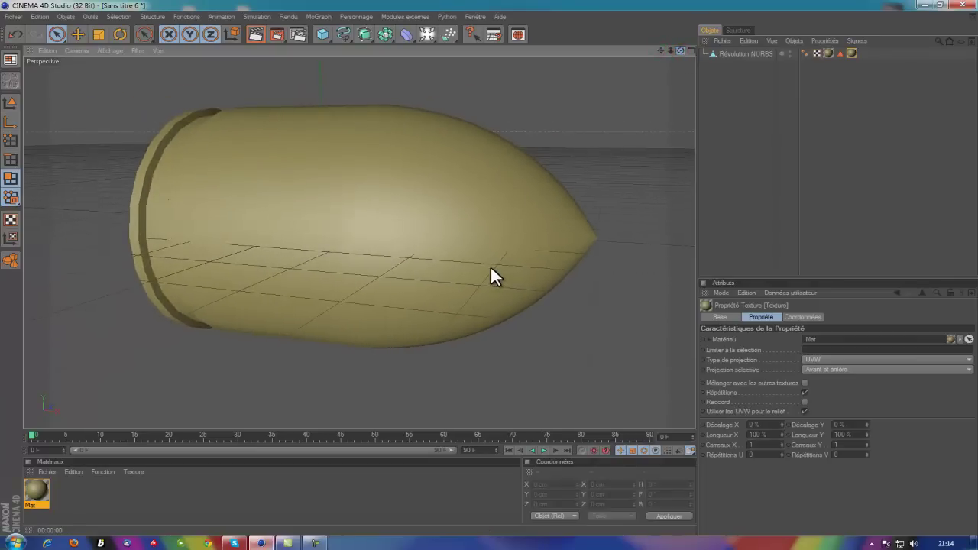
Delete the groove-only texture tag so one Mat tag remains on the bullet.
{"action": "left_click", "coordinate": [827, 52]}
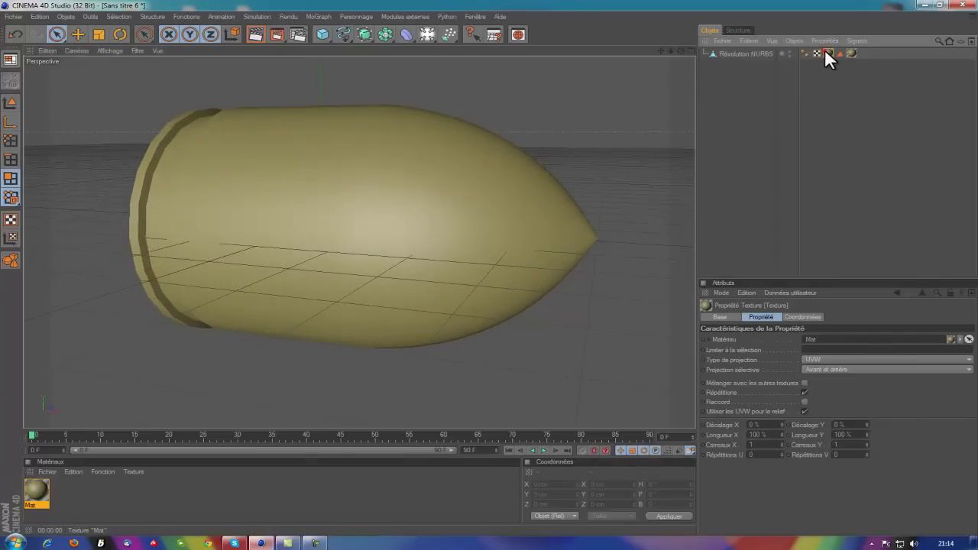
{"action": "left_click_drag", "start_coordinate": [824, 50], "coordinate": [831, 54]}
{"action": "key", "text": "Delete"}
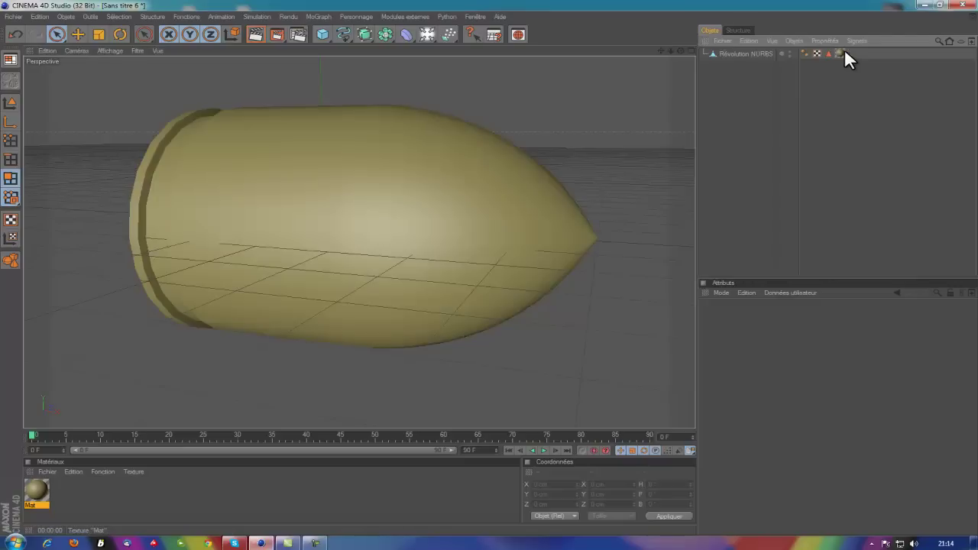
{"action": "left_click", "coordinate": [840, 54]}
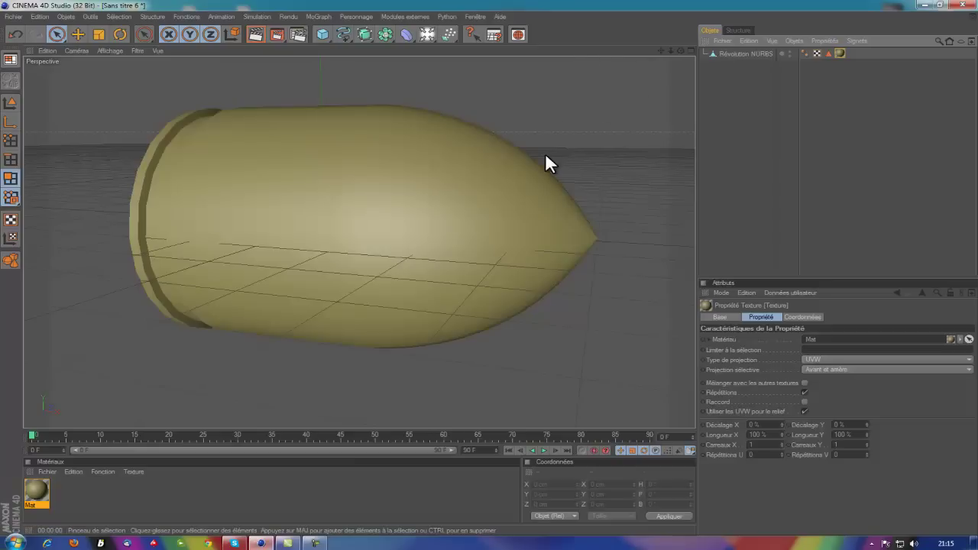
{"action": "left_click", "coordinate": [426, 32]}
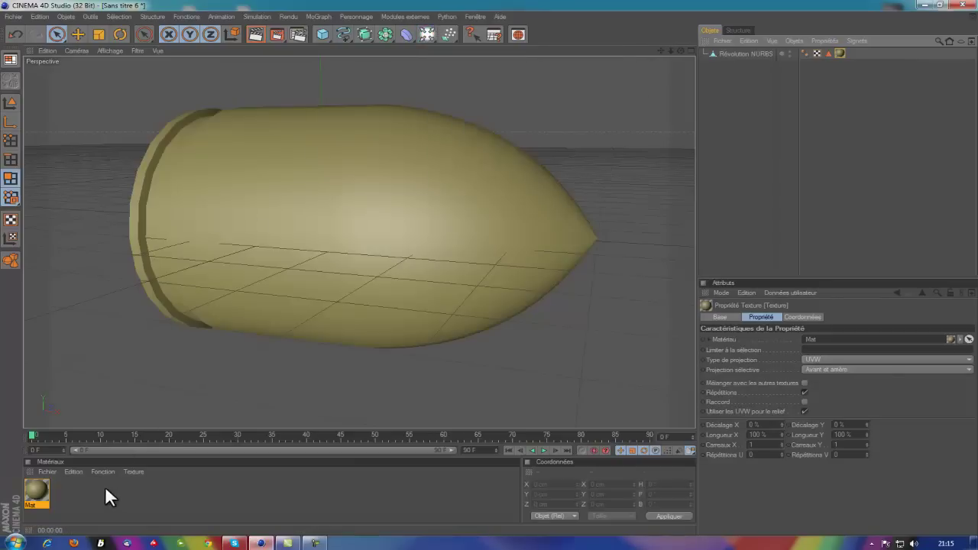
Enable Fresnel reflection on Mat, lower it to about 15%, and preview render.
{"action": "double_click", "coordinate": [36, 489]}
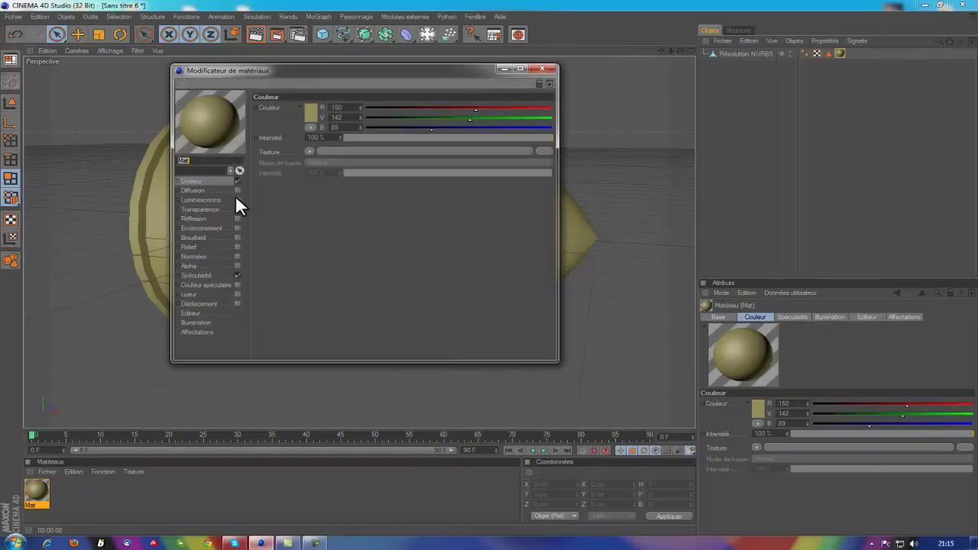
{"action": "left_click", "coordinate": [237, 219]}
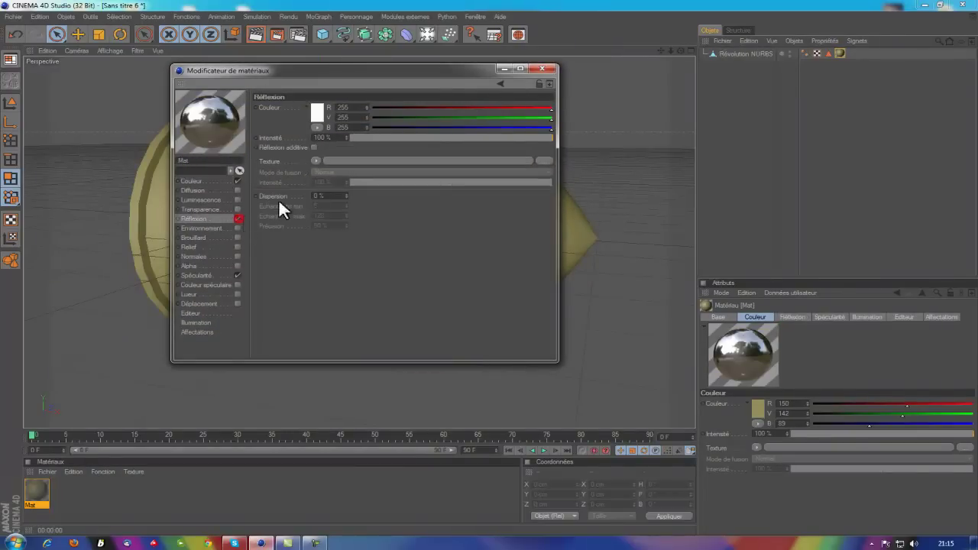
{"action": "left_click", "coordinate": [316, 160]}
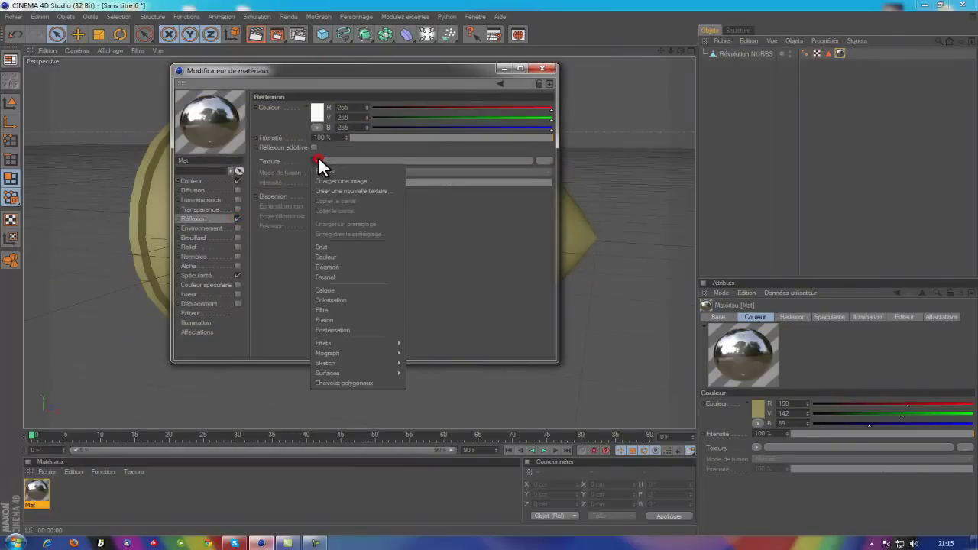
{"action": "left_click", "coordinate": [343, 276]}
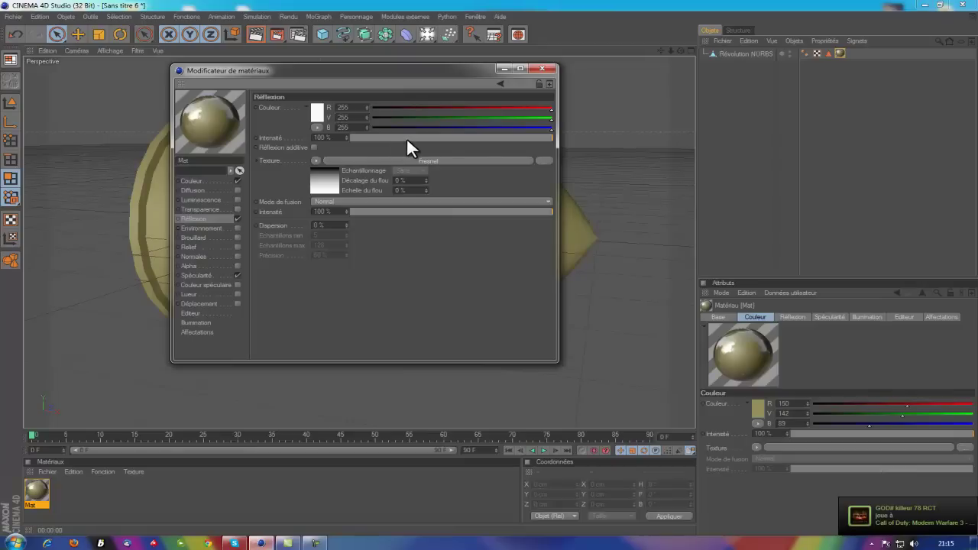
{"action": "mouse_move", "coordinate": [406, 137]}
{"action": "left_mouse_down"}
{"action": "mouse_move", "coordinate": [370, 138]}
{"action": "mouse_move", "coordinate": [380, 139]}
{"action": "left_mouse_up"}
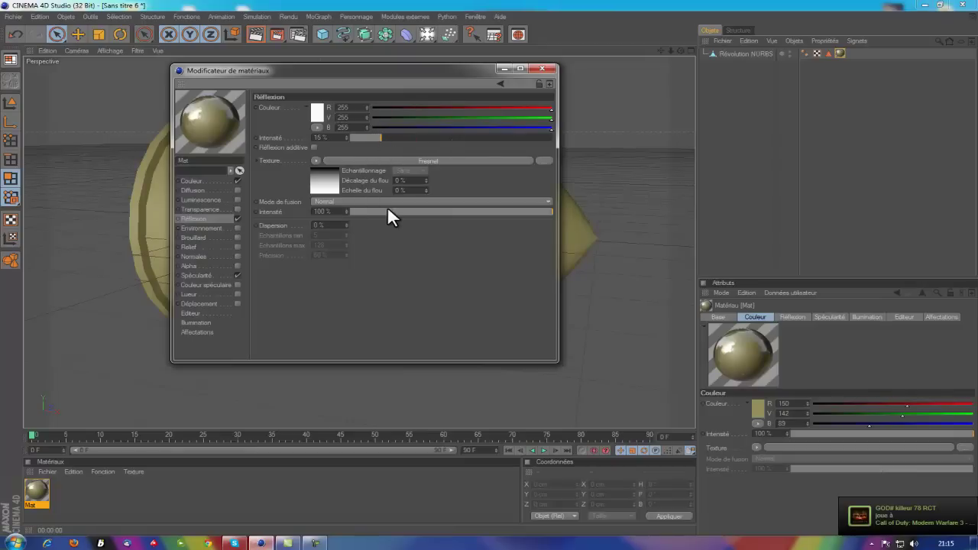
{"action": "left_click_drag", "start_coordinate": [388, 212], "coordinate": [390, 212]}
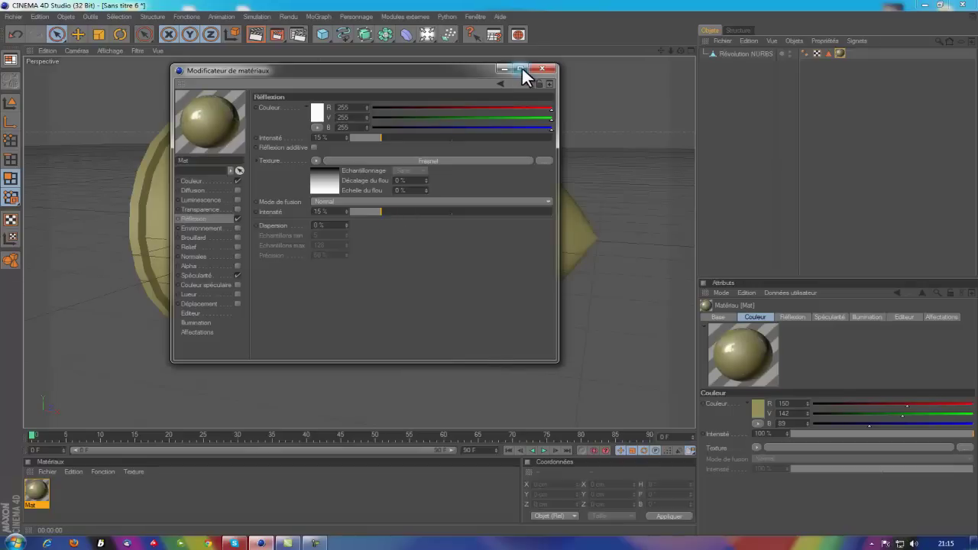
{"action": "left_click", "coordinate": [542, 68]}
{"action": "left_click", "coordinate": [252, 32]}
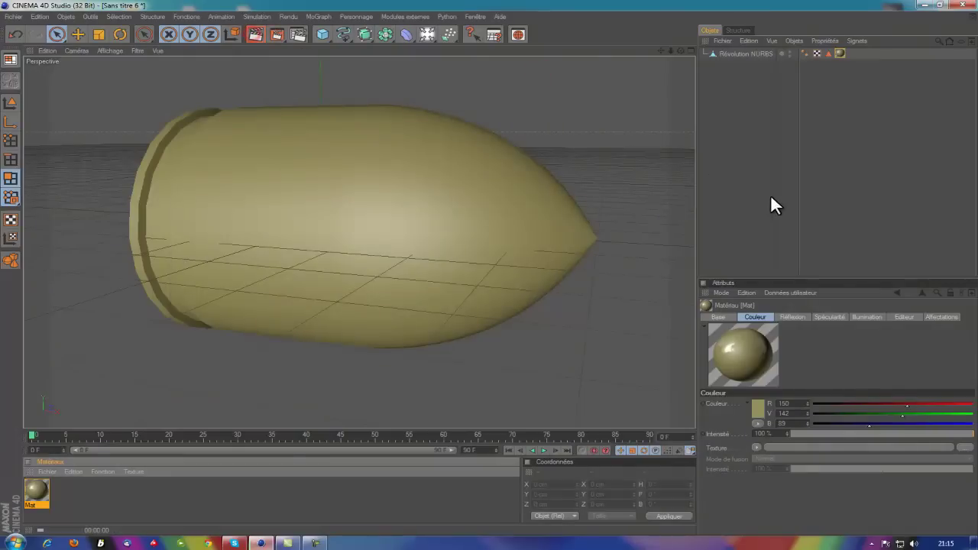
{"action": "left_click", "coordinate": [715, 191]}
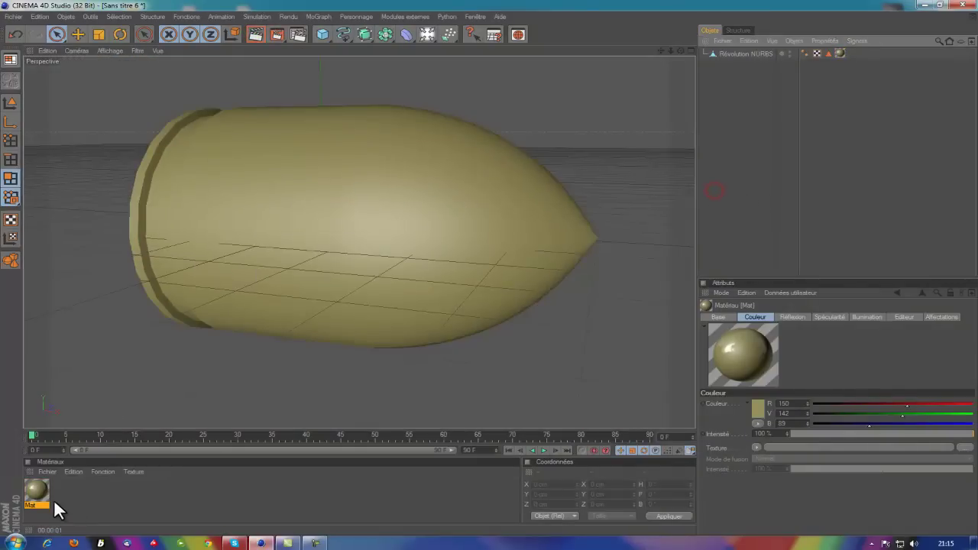
Change Mat's colour to gold-yellow (R 164, V 148, B 47) and preview render with Ctrl+R.
{"action": "double_click", "coordinate": [41, 491]}
{"action": "left_click", "coordinate": [223, 180]}
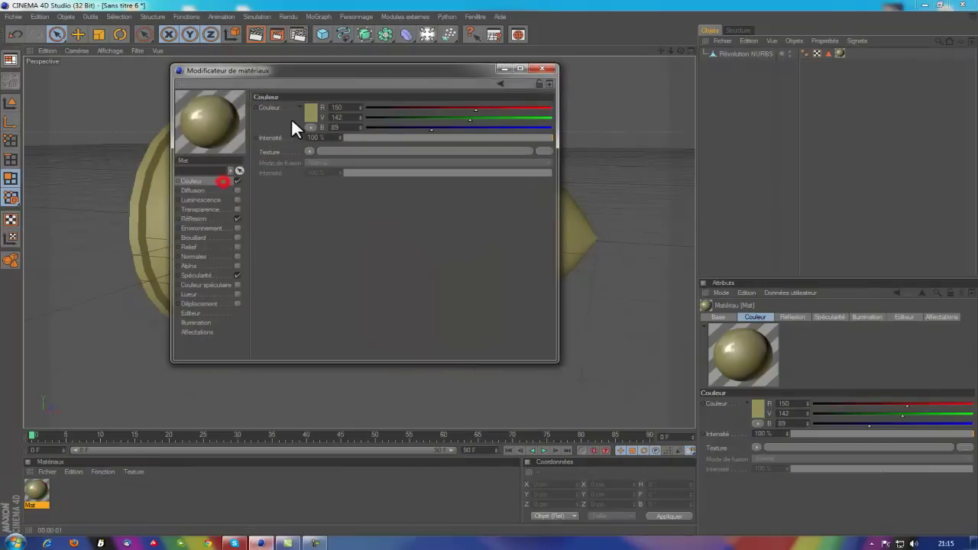
{"action": "left_click", "coordinate": [313, 113]}
{"action": "left_click_drag", "start_coordinate": [306, 110], "coordinate": [293, 96]}
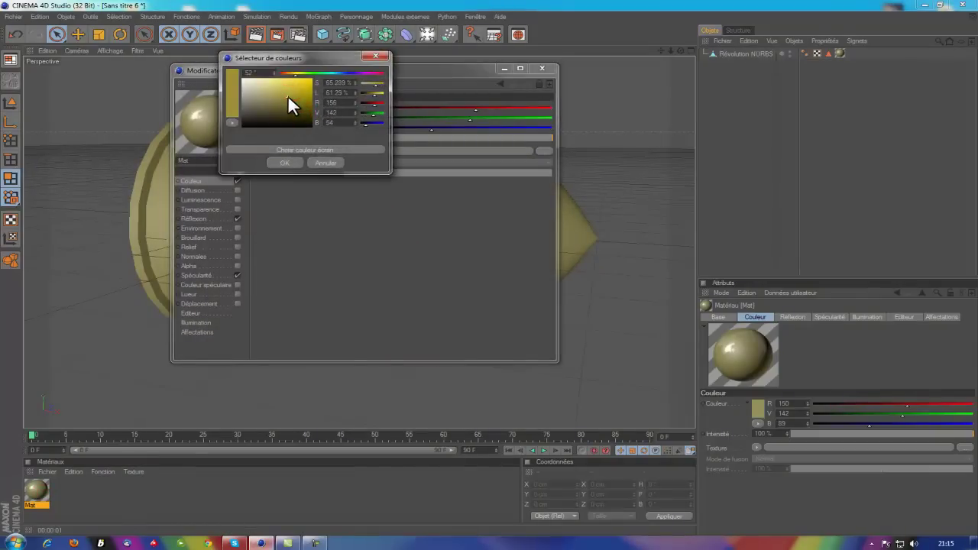
{"action": "left_click", "coordinate": [285, 162]}
{"action": "left_click", "coordinate": [542, 69]}
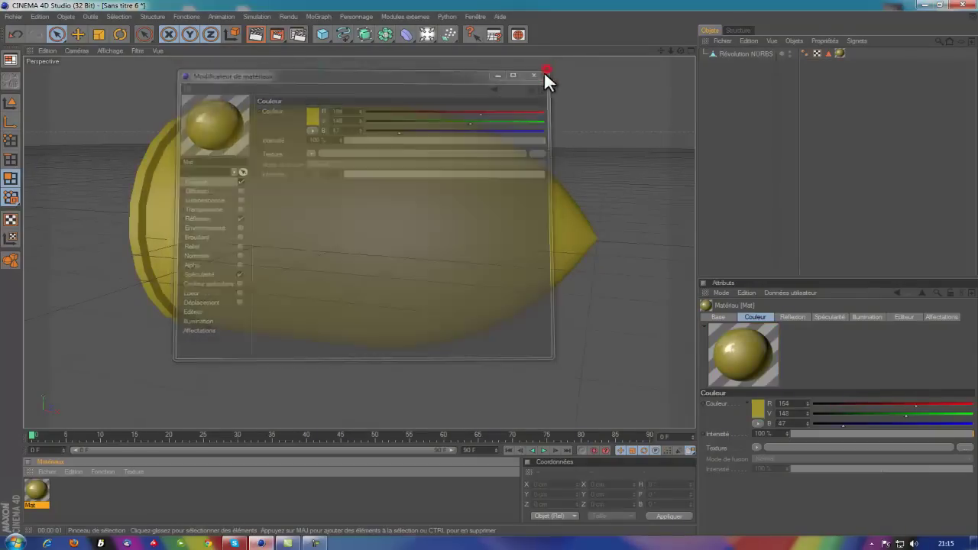
{"action": "key", "text": "ctrl+r"}
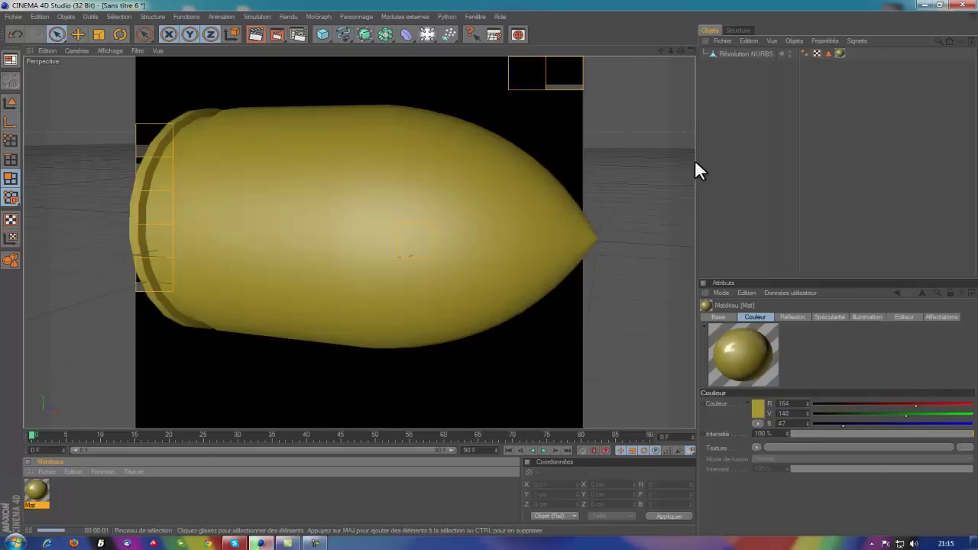
{"action": "left_click", "coordinate": [717, 157]}
Add a Ciel sky with a render tag disabling cast shadows and camera visibility.
{"action": "left_click", "coordinate": [429, 37]}
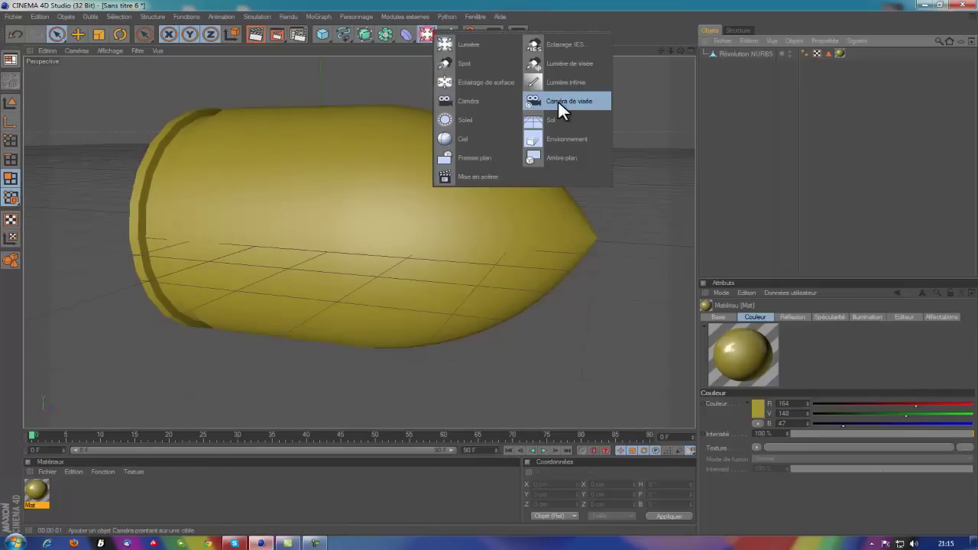
{"action": "left_click", "coordinate": [478, 138]}
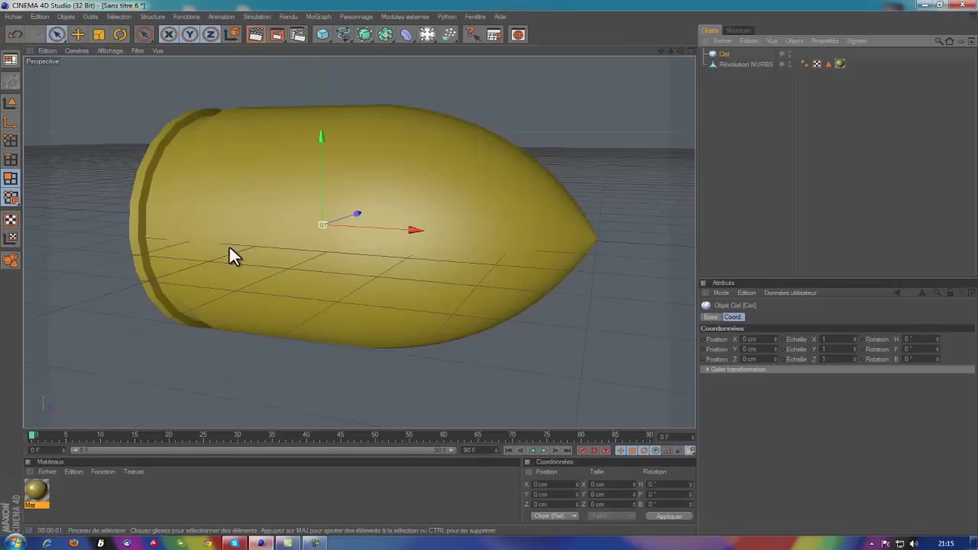
{"action": "right_click", "coordinate": [719, 53]}
{"action": "mouse_move", "coordinate": [766, 56]}
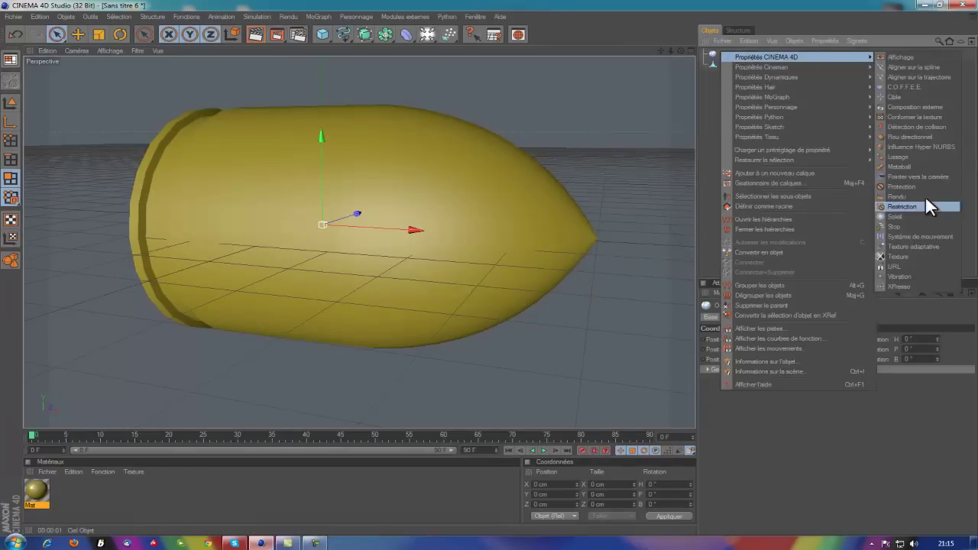
{"action": "left_click", "coordinate": [901, 196]}
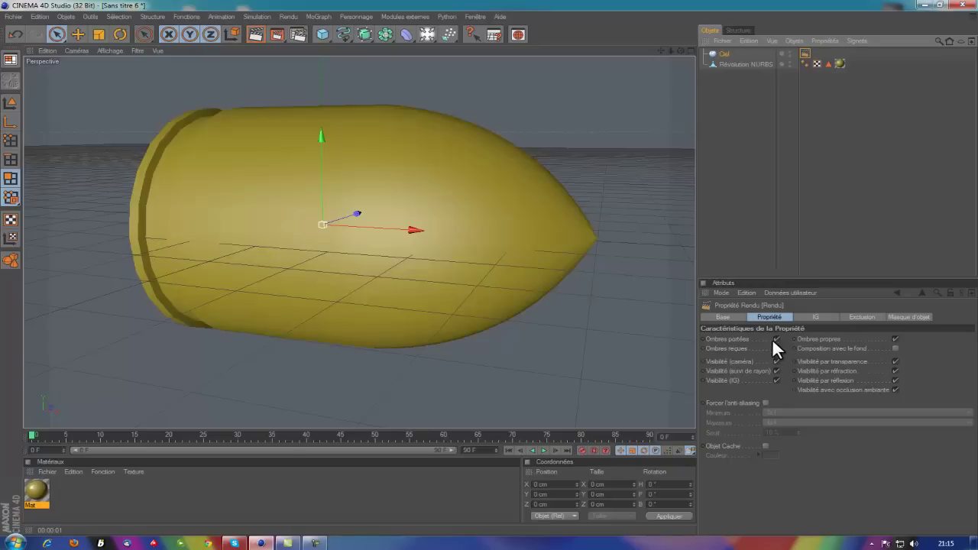
{"action": "left_click", "coordinate": [777, 339]}
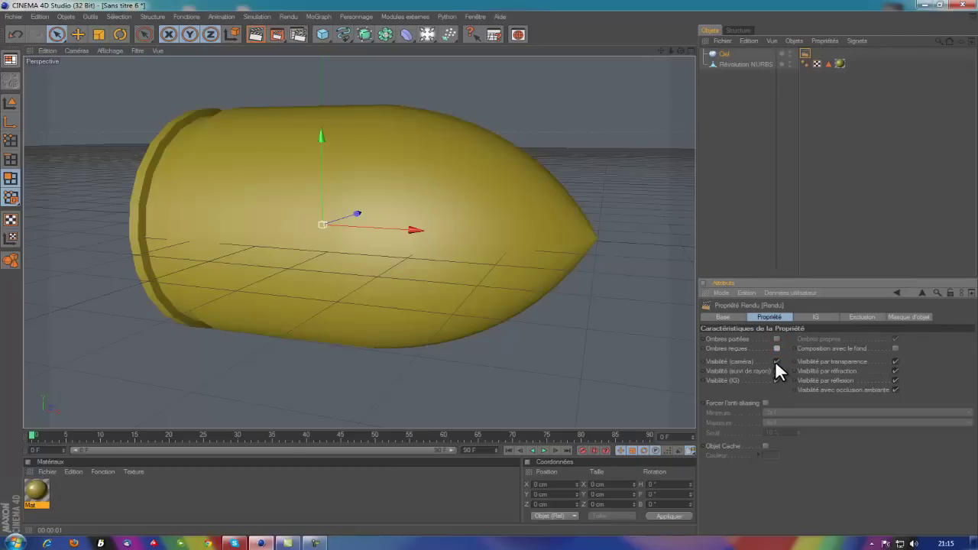
{"action": "left_click", "coordinate": [775, 360]}
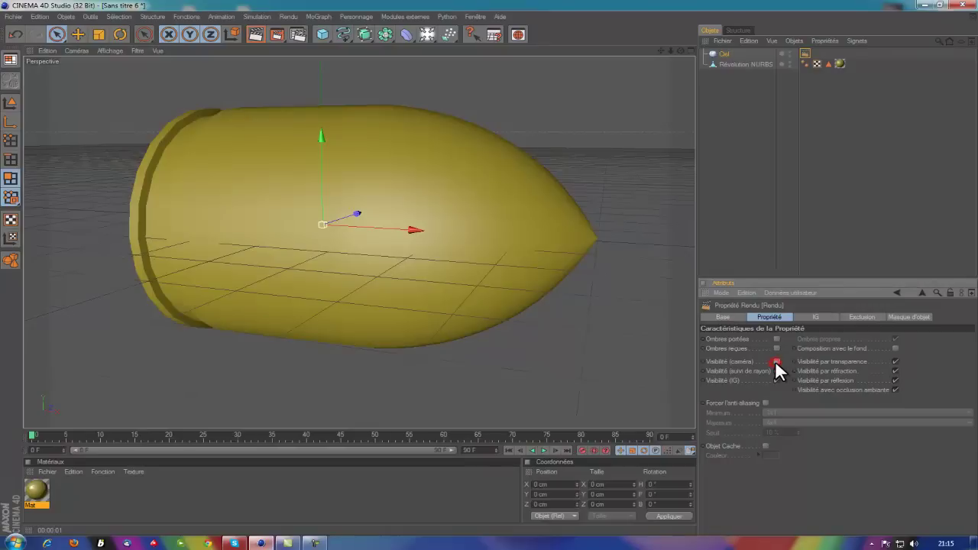
Load the HDRI 026 material preset, apply it to the Ciel, and preview render.
{"action": "left_click", "coordinate": [42, 472]}
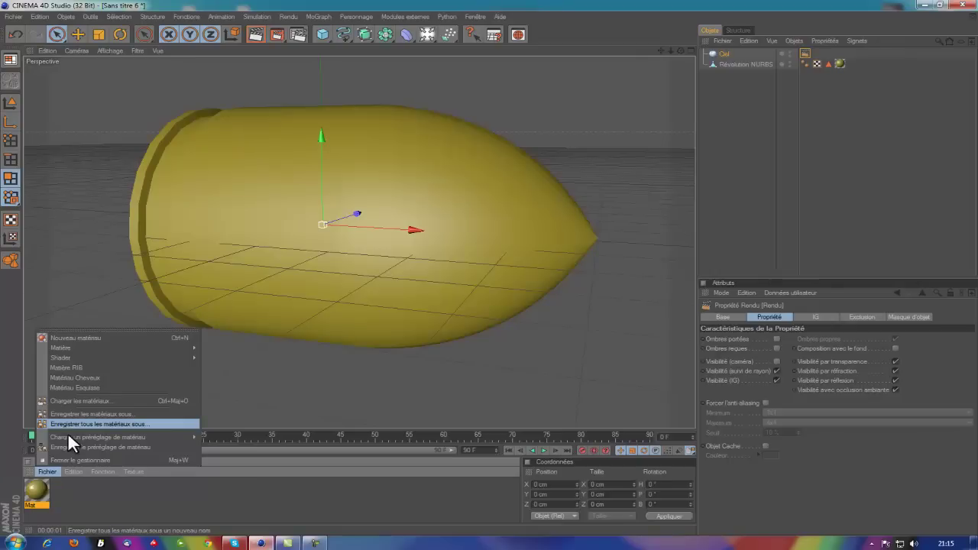
{"action": "mouse_move", "coordinate": [98, 437]}
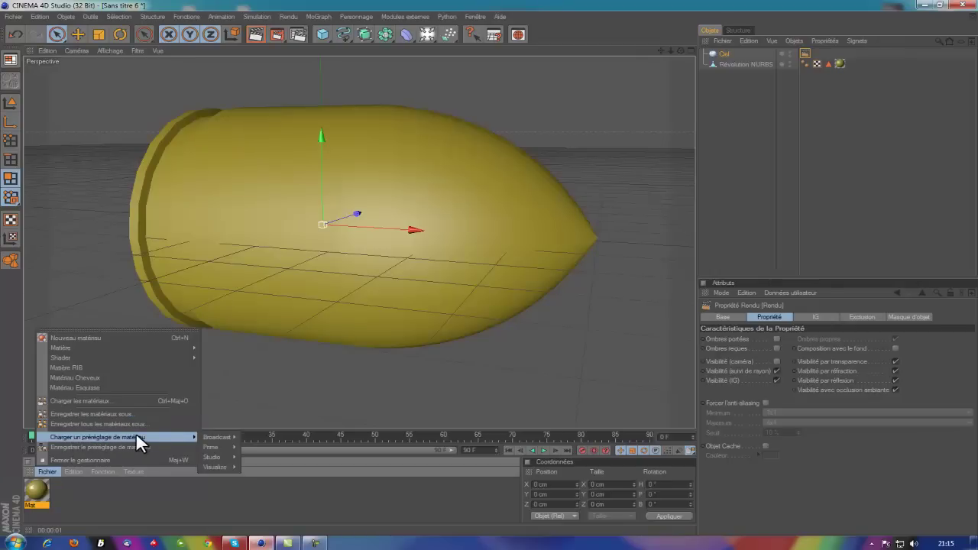
{"action": "mouse_move", "coordinate": [255, 447]}
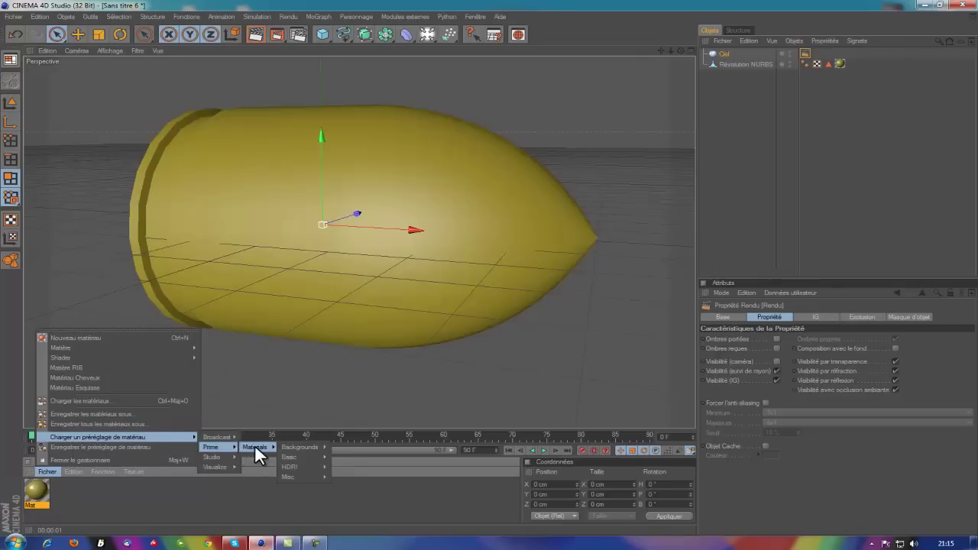
{"action": "mouse_move", "coordinate": [290, 467]}
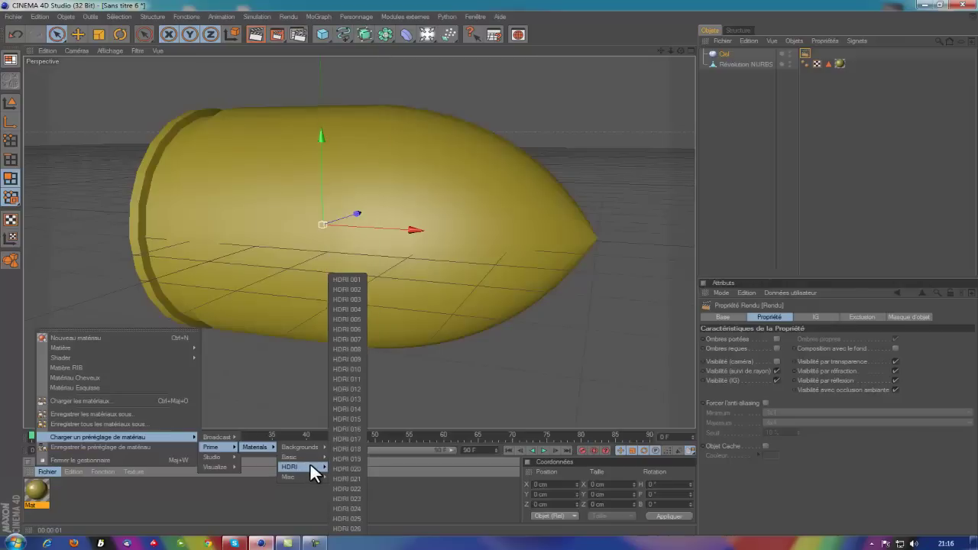
{"action": "left_click", "coordinate": [358, 528]}
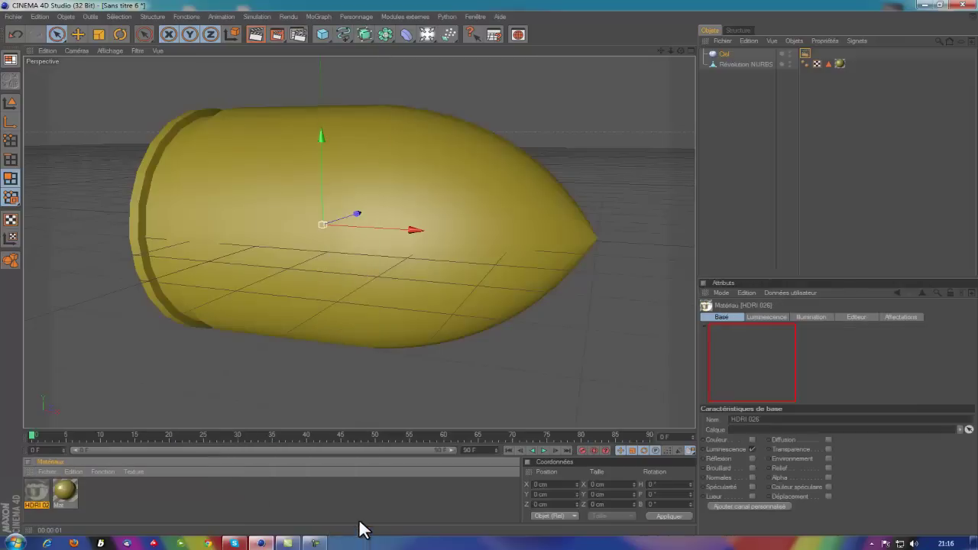
{"action": "mouse_move", "coordinate": [33, 491]}
{"action": "left_mouse_down"}
{"action": "mouse_move", "coordinate": [133, 461]}
{"action": "mouse_move", "coordinate": [715, 51]}
{"action": "left_mouse_up"}
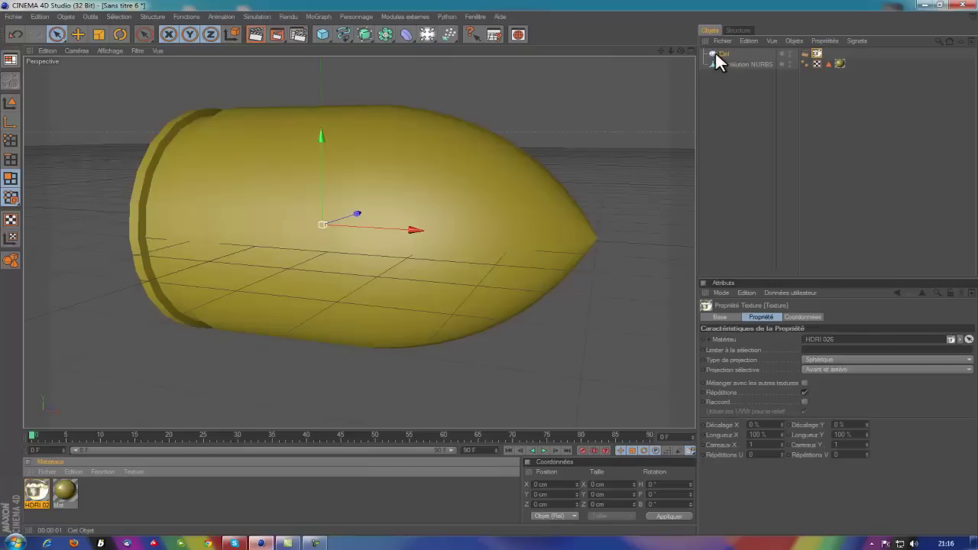
{"action": "left_click", "coordinate": [252, 34]}
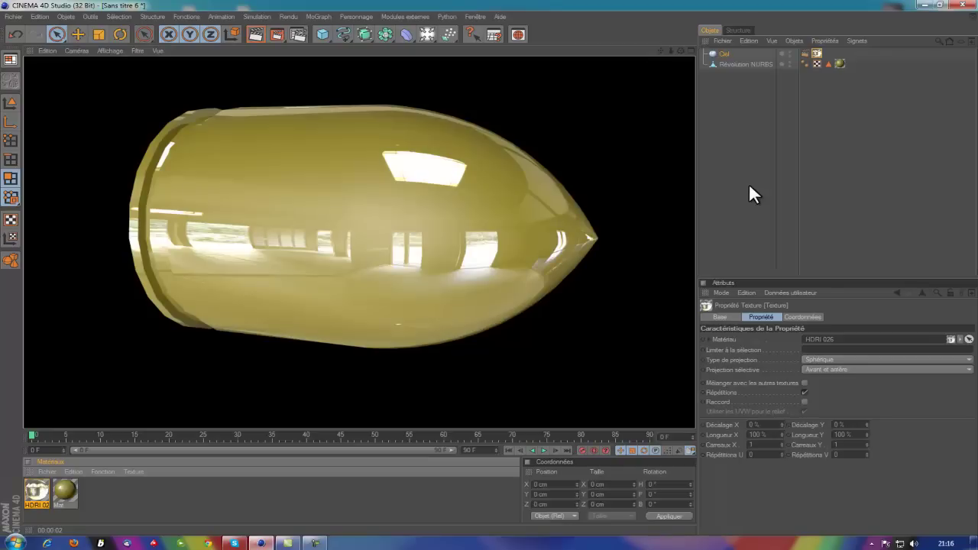
{"action": "left_click", "coordinate": [748, 185]}
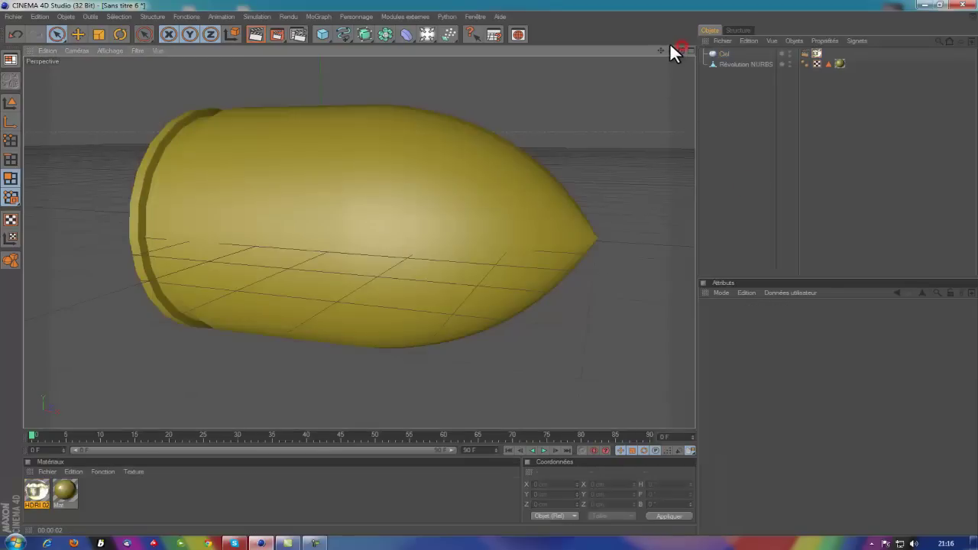
Create a new material with a 2D - Circulaire gradient texture in its colour channel.
{"action": "left_click_drag", "start_coordinate": [680, 51], "coordinate": [490, 265]}
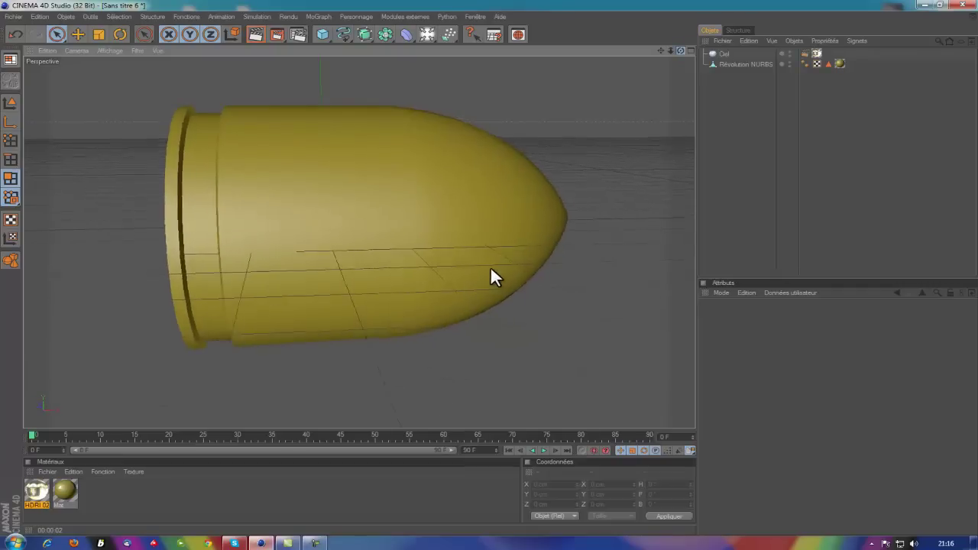
{"action": "double_click", "coordinate": [110, 490]}
{"action": "double_click", "coordinate": [38, 491]}
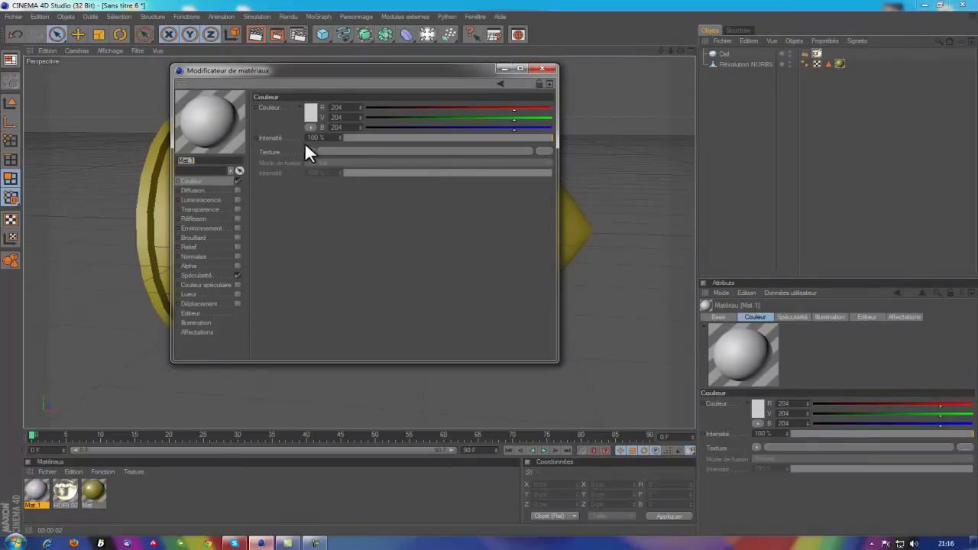
{"action": "left_click", "coordinate": [309, 152]}
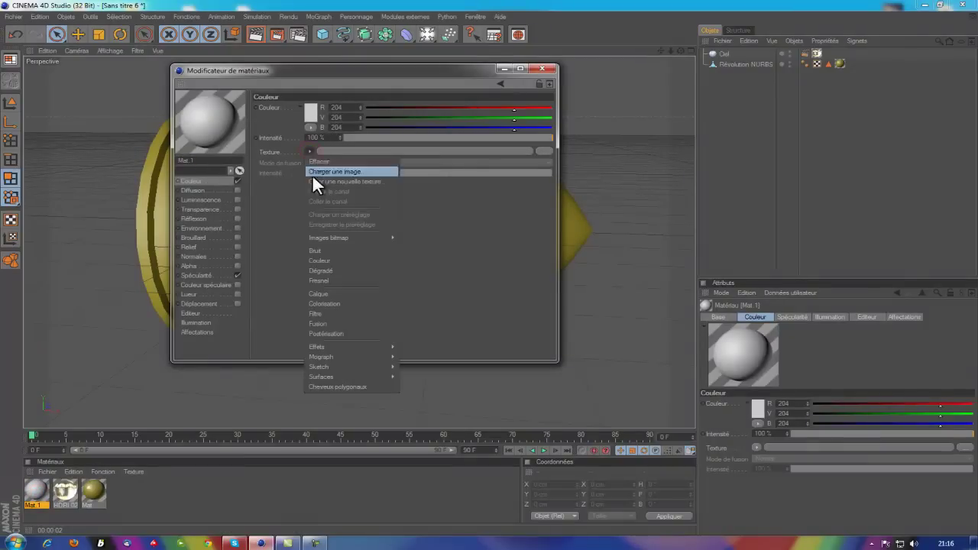
{"action": "left_click", "coordinate": [336, 271]}
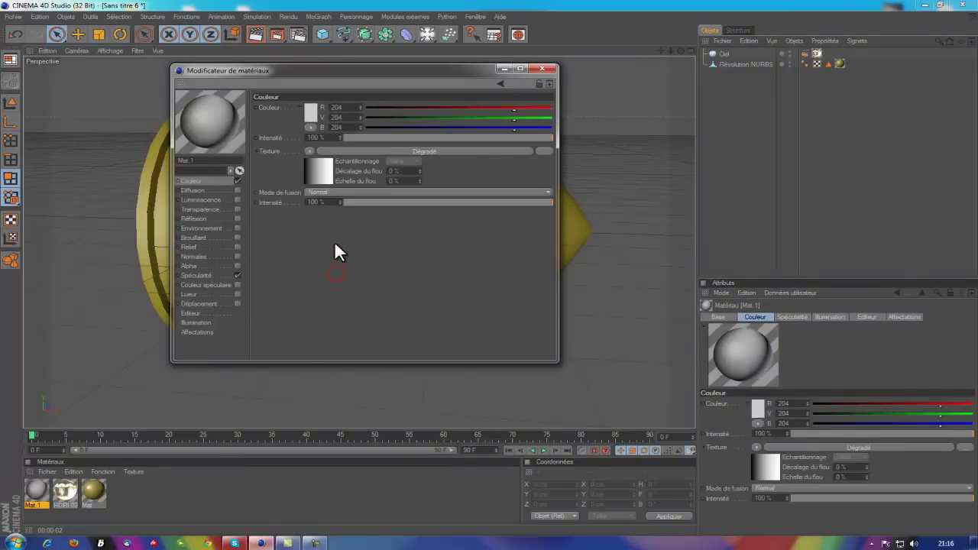
{"action": "left_click", "coordinate": [317, 175]}
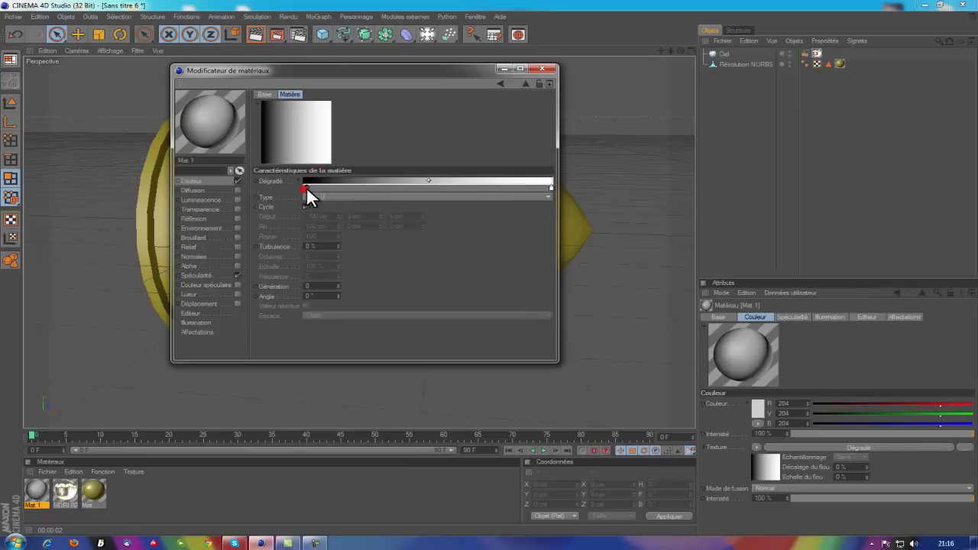
{"action": "mouse_move", "coordinate": [303, 186]}
{"action": "left_mouse_down"}
{"action": "mouse_move", "coordinate": [552, 188]}
{"action": "mouse_move", "coordinate": [250, 190]}
{"action": "left_mouse_up"}
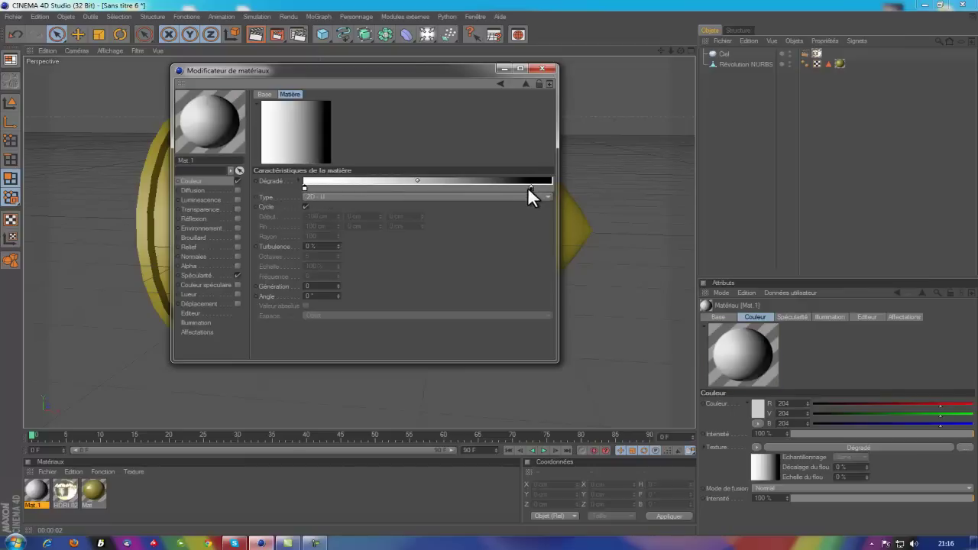
{"action": "left_click_drag", "start_coordinate": [530, 187], "coordinate": [570, 185]}
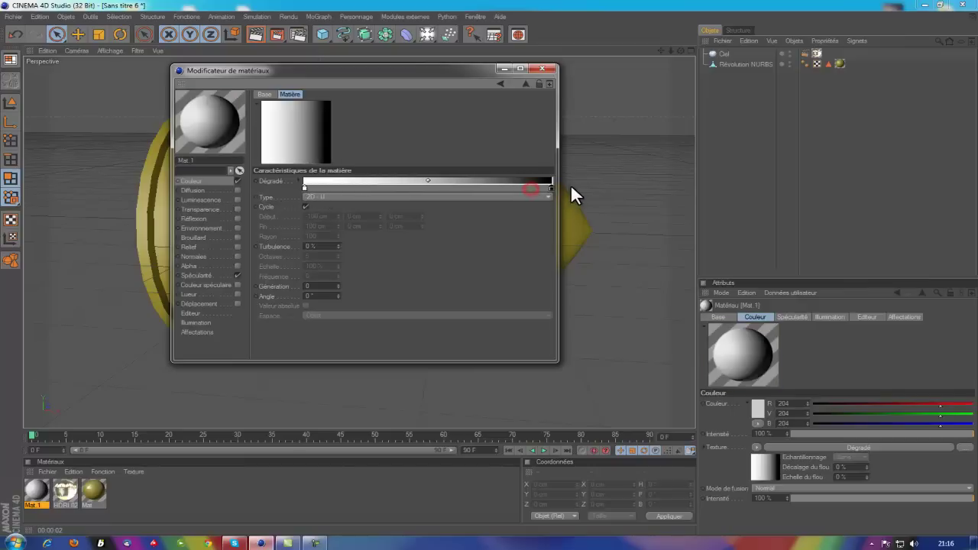
{"action": "left_click", "coordinate": [318, 198]}
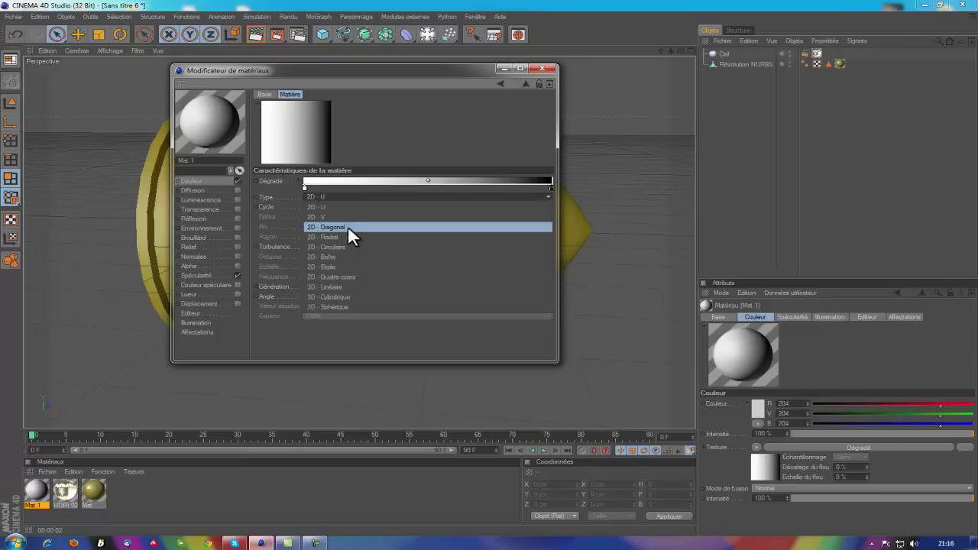
{"action": "left_click", "coordinate": [321, 246]}
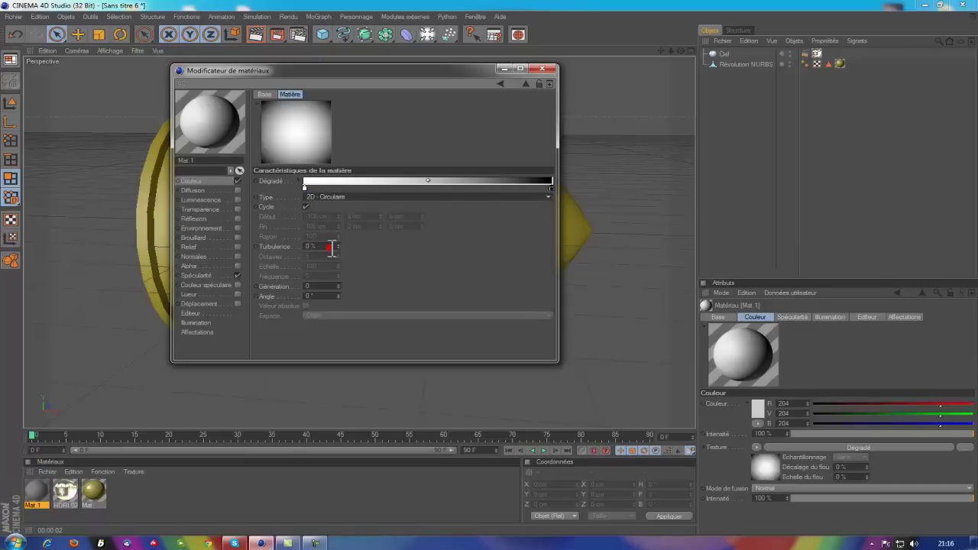
Colour the gradient's light stop olive-yellow, leaving the other stop black.
{"action": "double_click", "coordinate": [304, 186]}
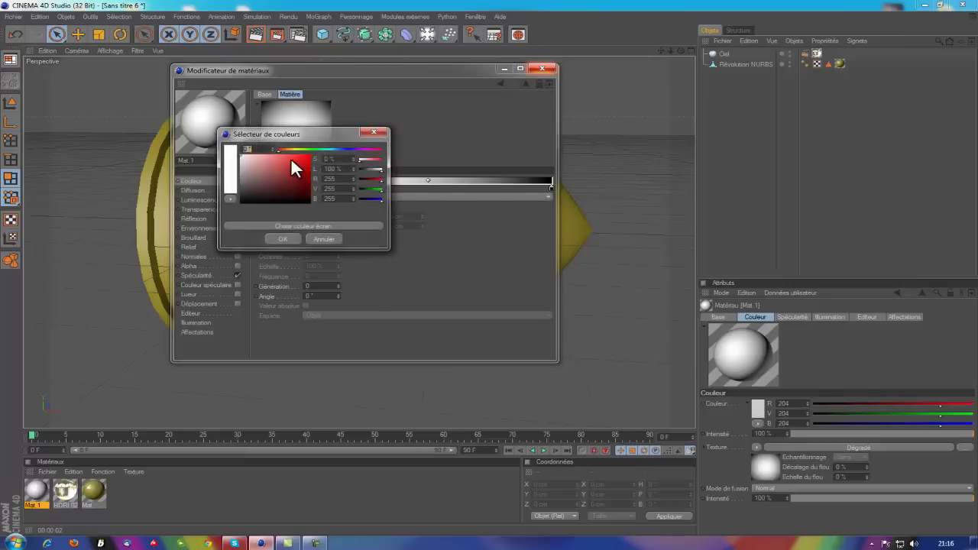
{"action": "left_click", "coordinate": [288, 145]}
{"action": "mouse_move", "coordinate": [288, 146]}
{"action": "left_mouse_down"}
{"action": "mouse_move", "coordinate": [297, 149]}
{"action": "mouse_move", "coordinate": [294, 182]}
{"action": "left_mouse_up"}
{"action": "left_click", "coordinate": [290, 171]}
{"action": "left_click", "coordinate": [284, 239]}
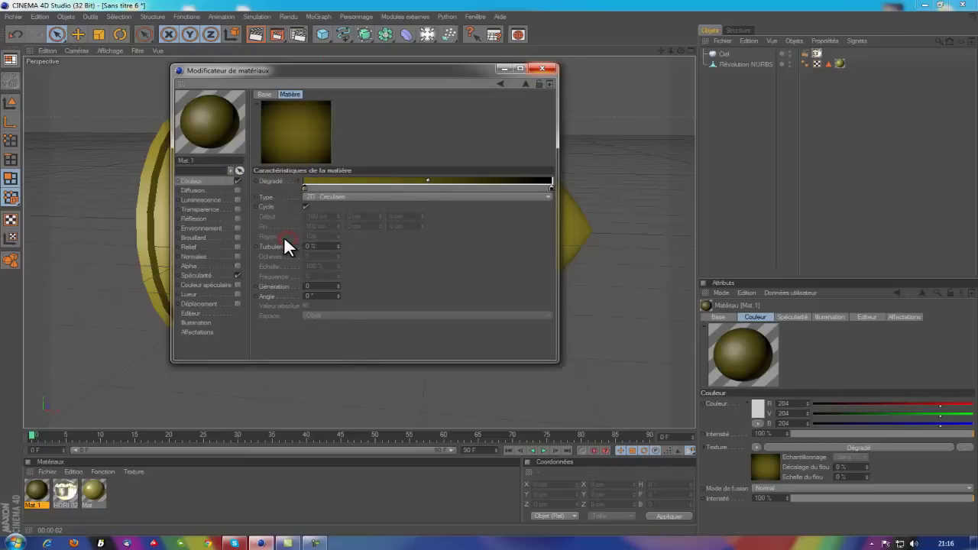
{"action": "left_click", "coordinate": [547, 69]}
Add an Arrière-plan object, apply Mat.1 to it, and preview render.
{"action": "left_click_drag", "start_coordinate": [428, 26], "coordinate": [572, 162]}
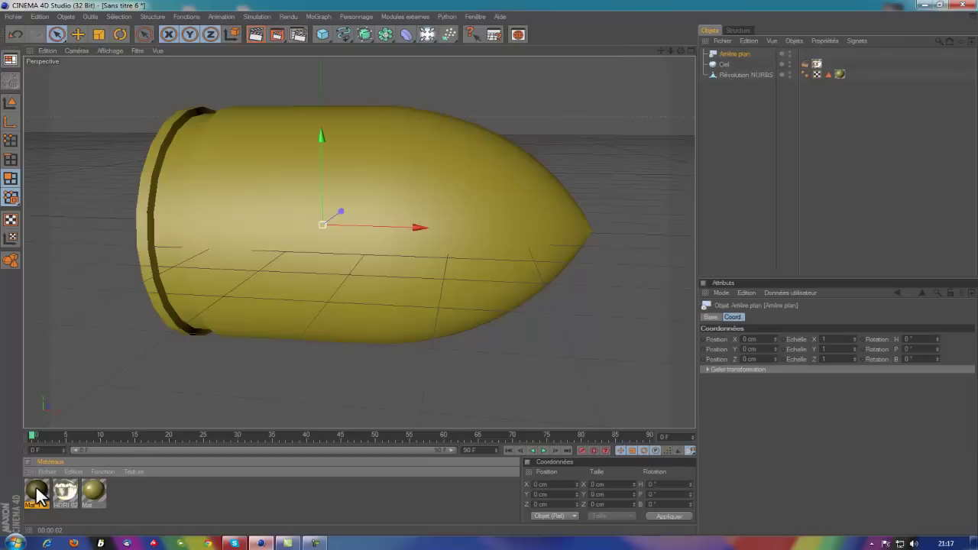
{"action": "mouse_move", "coordinate": [35, 489]}
{"action": "left_mouse_down"}
{"action": "mouse_move", "coordinate": [683, 94]}
{"action": "mouse_move", "coordinate": [726, 55]}
{"action": "left_mouse_up"}
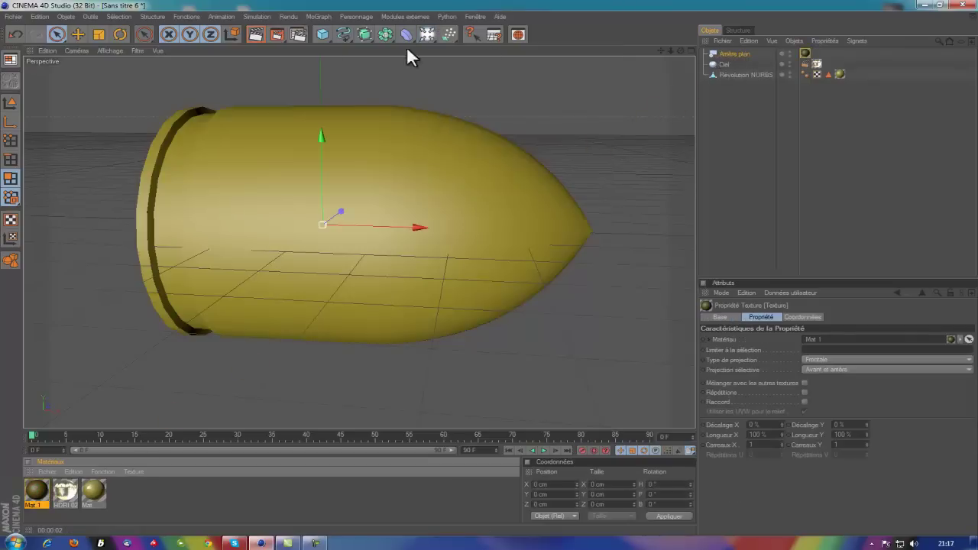
{"action": "key", "text": "ctrl+r"}
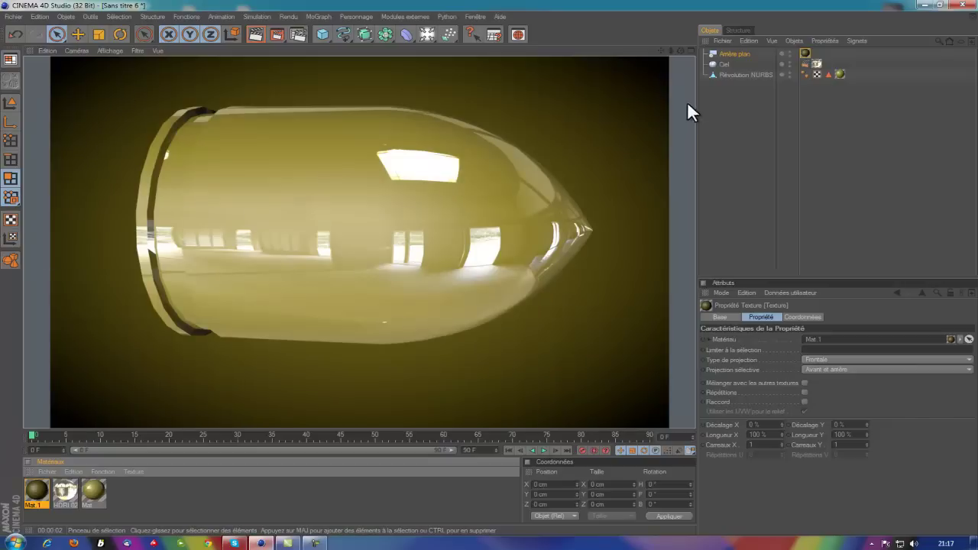
{"action": "left_click", "coordinate": [771, 109]}
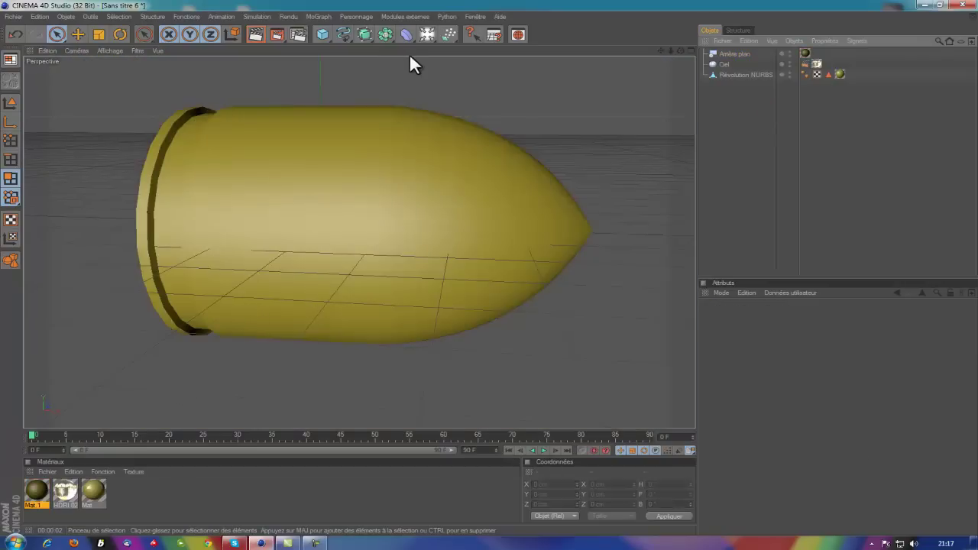
Add a MoText object in front of the bullet and change its text to TUTO.
{"action": "left_click", "coordinate": [328, 15]}
{"action": "left_click", "coordinate": [358, 130]}
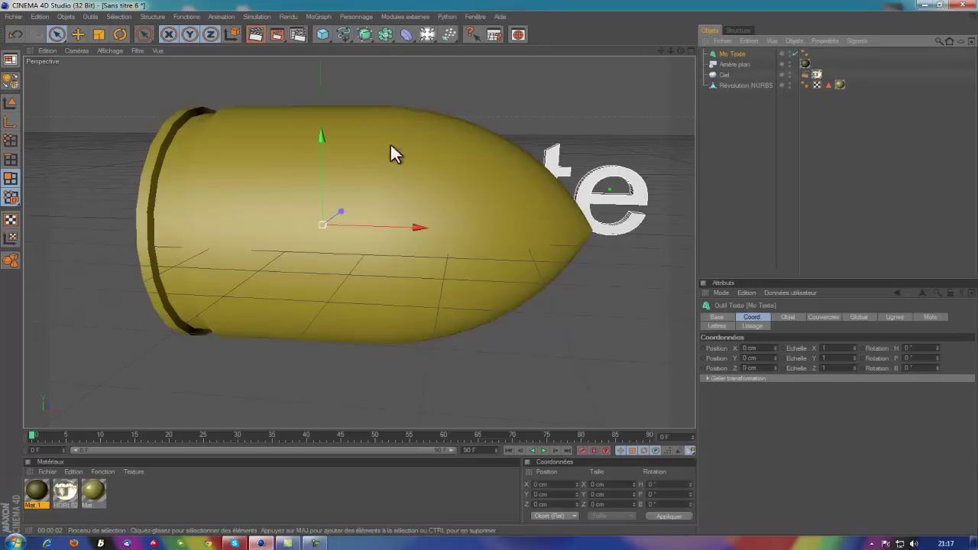
{"action": "left_click_drag", "start_coordinate": [336, 214], "coordinate": [492, 266]}
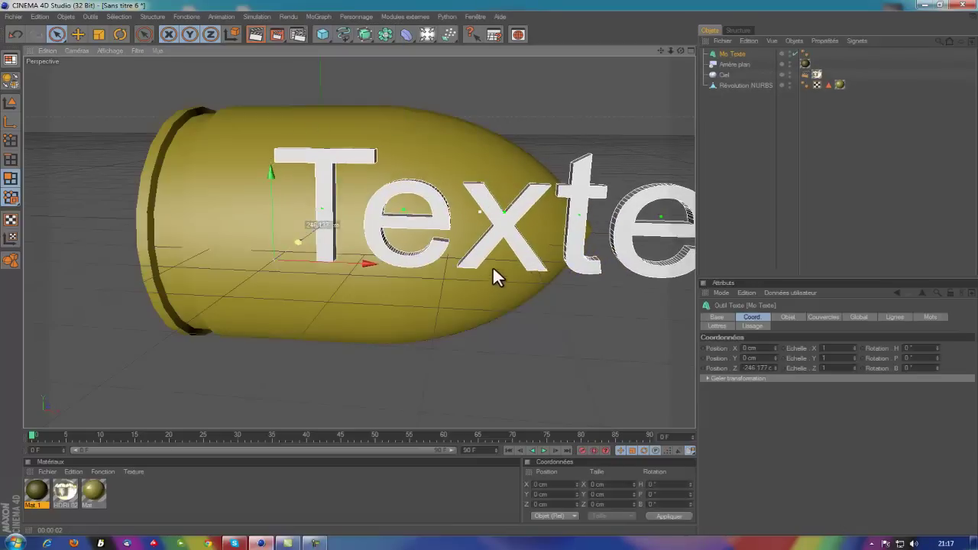
{"action": "double_click", "coordinate": [731, 53]}
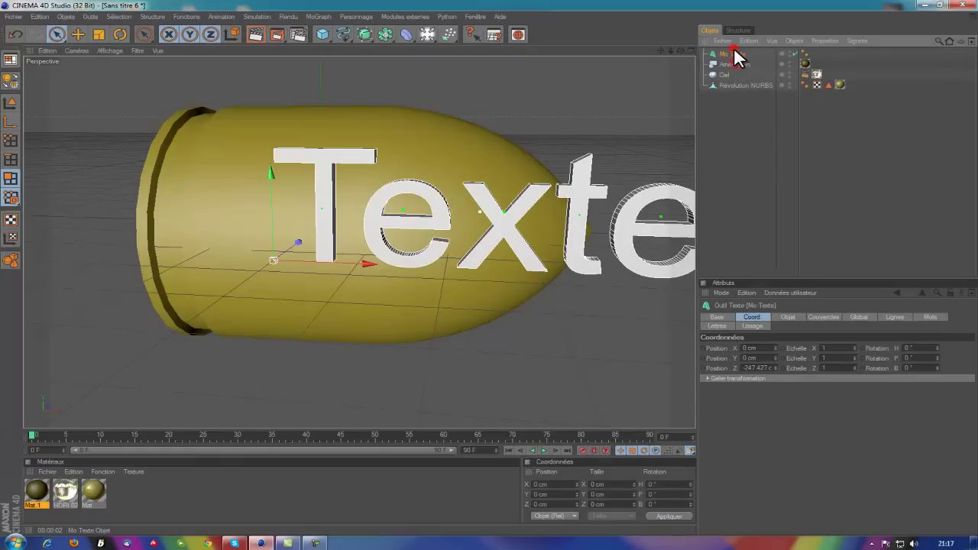
{"action": "left_click", "coordinate": [793, 316]}
{"action": "double_click", "coordinate": [771, 375]}
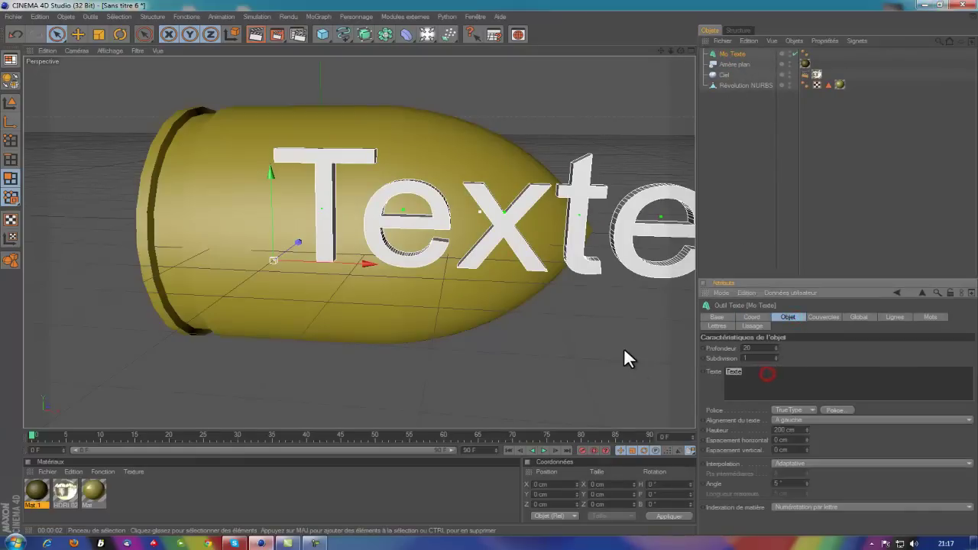
{"action": "type", "text": "tut"}
{"action": "type", "text": "o"}
{"action": "key", "text": "BackSpace"}
{"action": "key", "text": "BackSpace"}
{"action": "type", "text": "to"}
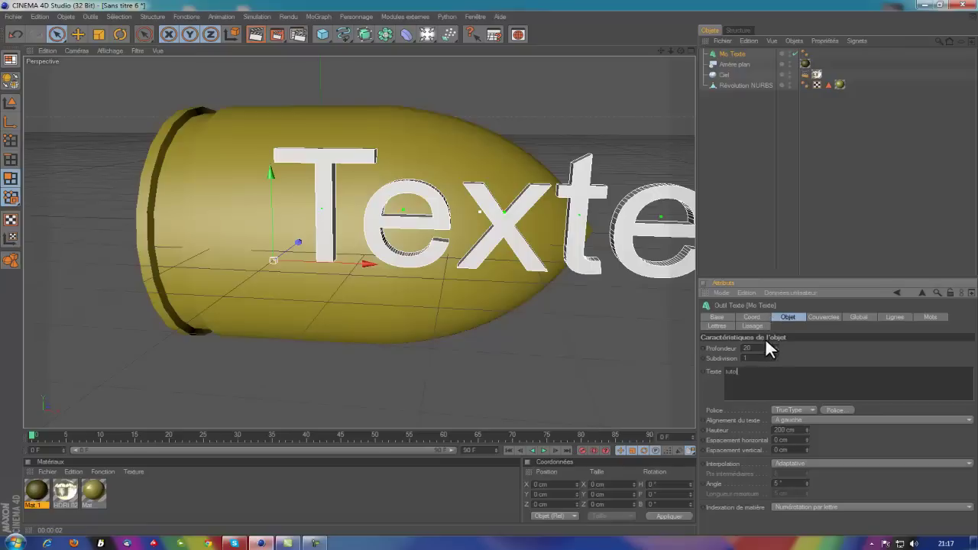
Set the text font to Vermin Vibes Redux.
{"action": "left_click", "coordinate": [834, 410]}
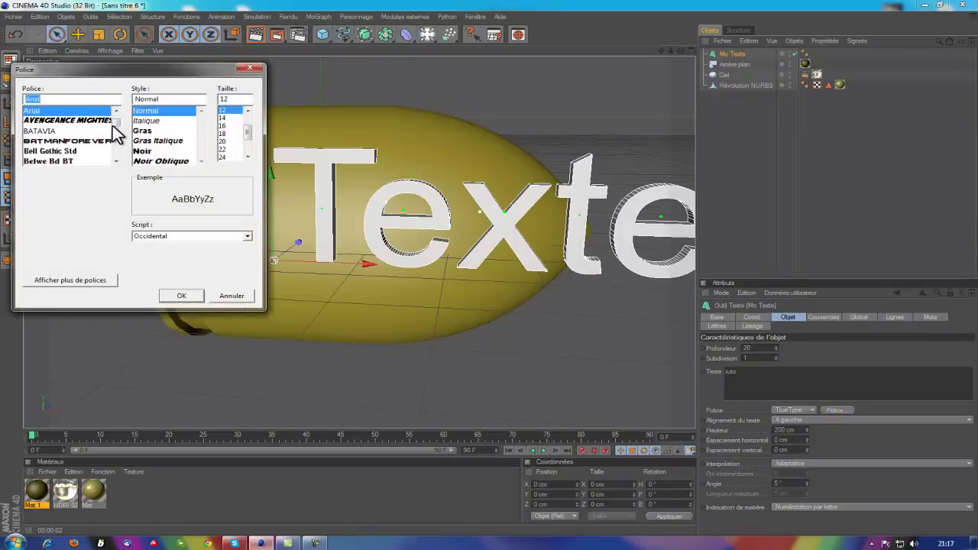
{"action": "scroll", "coordinate": [118, 145], "scroll_direction": "down", "scroll_amount": 5}
{"action": "scroll", "coordinate": [119, 145], "scroll_direction": "down", "scroll_amount": 5}
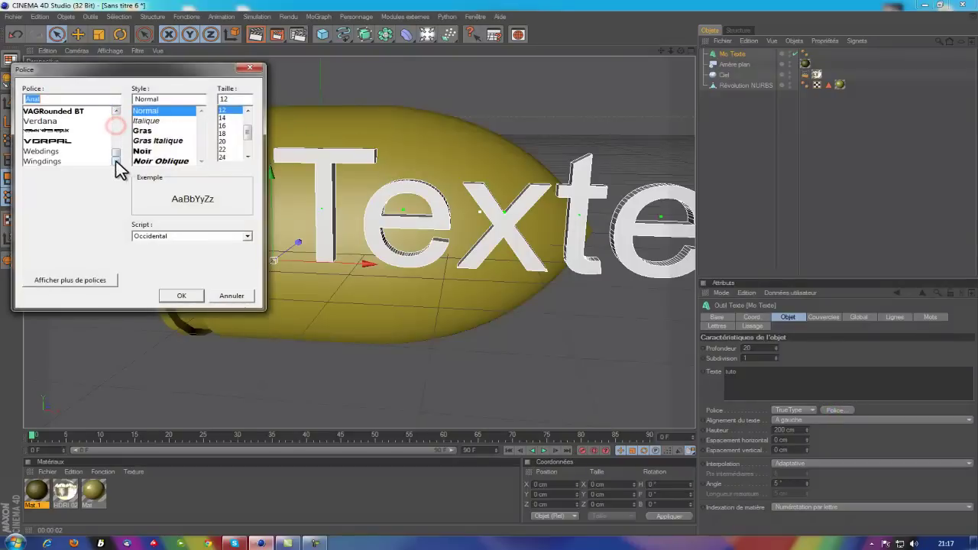
{"action": "left_click", "coordinate": [44, 131]}
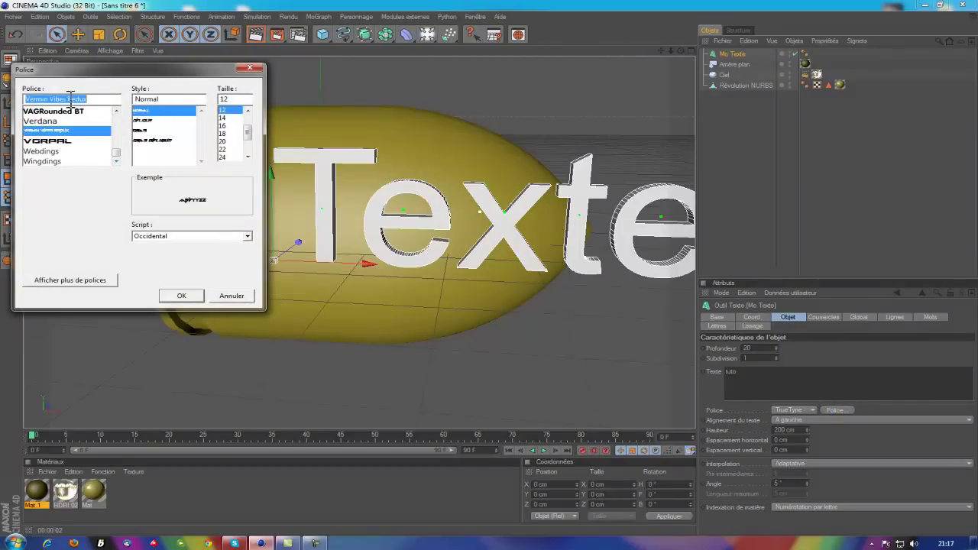
{"action": "left_click", "coordinate": [183, 297]}
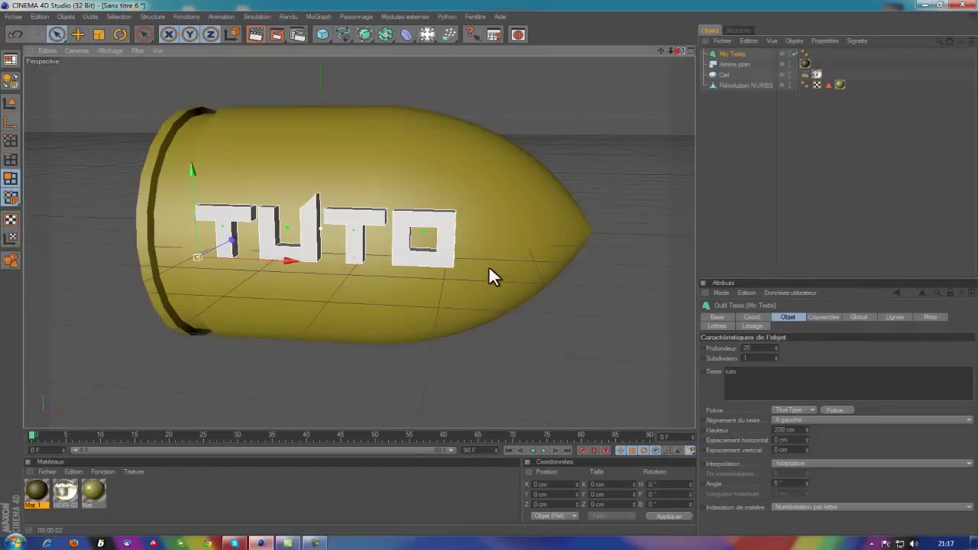
Scale the TUTO text slightly smaller and push it along Z into the bullet.
{"action": "left_click_drag", "start_coordinate": [488, 265], "coordinate": [482, 131], "text": "alt"}
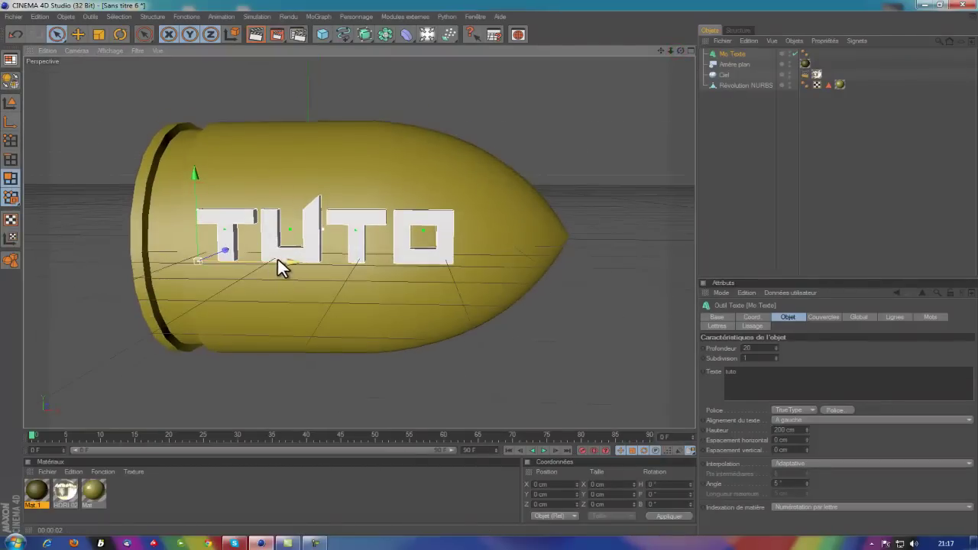
{"action": "left_click", "coordinate": [99, 34]}
{"action": "mouse_move", "coordinate": [491, 266]}
{"action": "left_mouse_down"}
{"action": "mouse_move", "coordinate": [471, 268]}
{"action": "mouse_move", "coordinate": [489, 265]}
{"action": "left_mouse_up"}
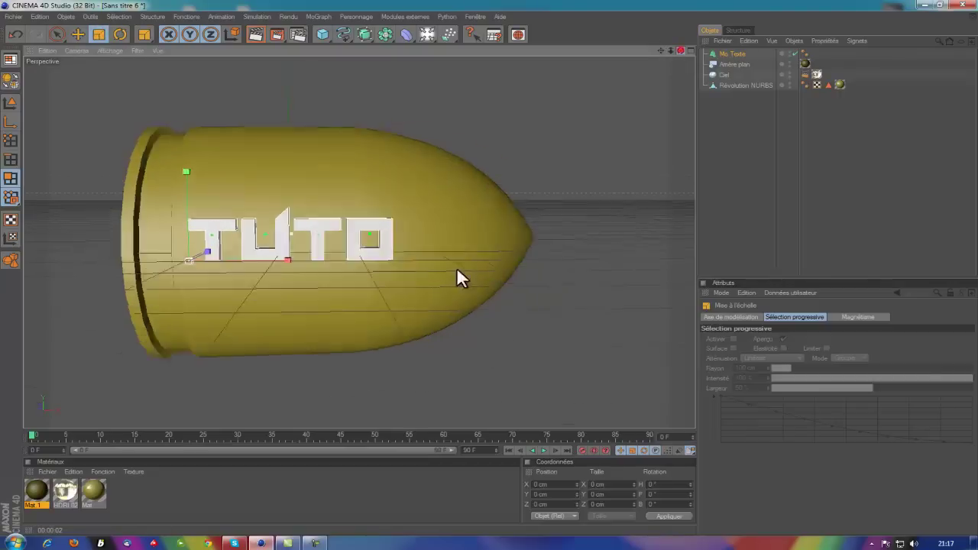
{"action": "left_click_drag", "start_coordinate": [667, 51], "coordinate": [428, 245]}
{"action": "left_click", "coordinate": [77, 34]}
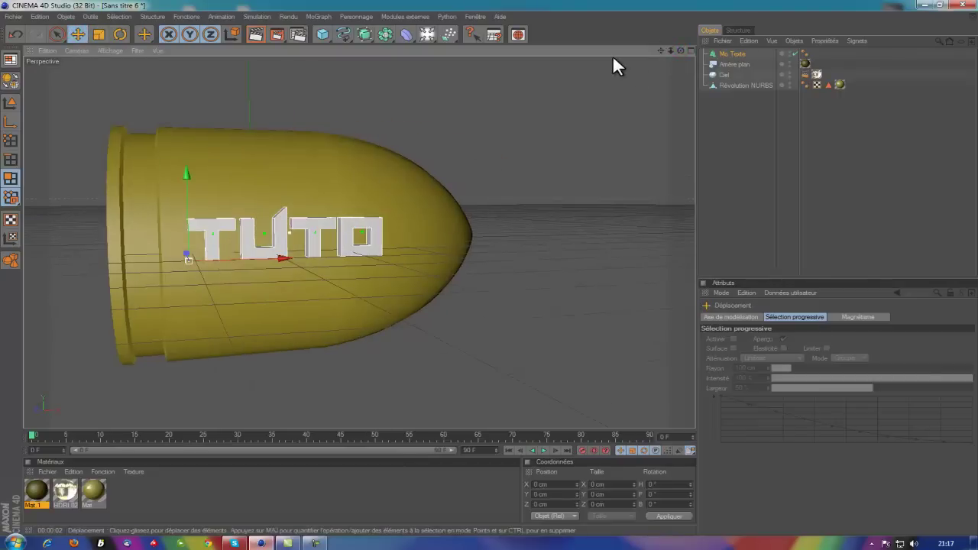
{"action": "mouse_move", "coordinate": [682, 51]}
{"action": "left_mouse_down"}
{"action": "mouse_move", "coordinate": [481, 260]}
{"action": "mouse_move", "coordinate": [489, 265]}
{"action": "left_mouse_up"}
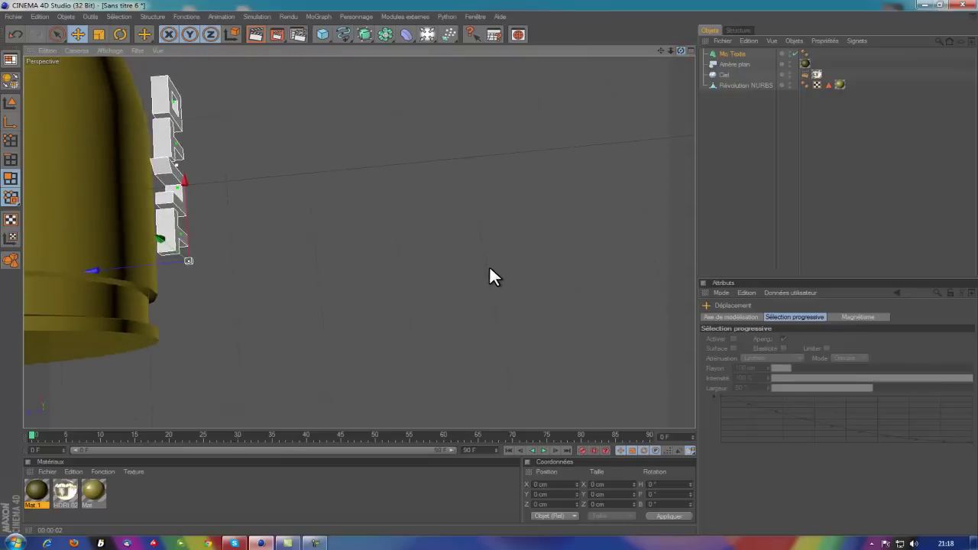
{"action": "left_click_drag", "start_coordinate": [664, 51], "coordinate": [490, 266]}
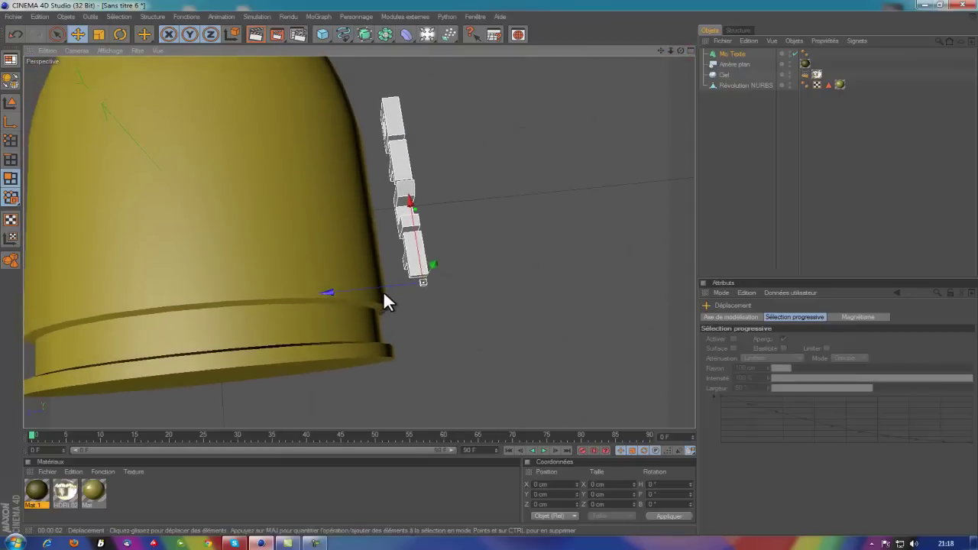
{"action": "left_click_drag", "start_coordinate": [385, 287], "coordinate": [489, 265]}
{"action": "left_click_drag", "start_coordinate": [681, 50], "coordinate": [489, 267]}
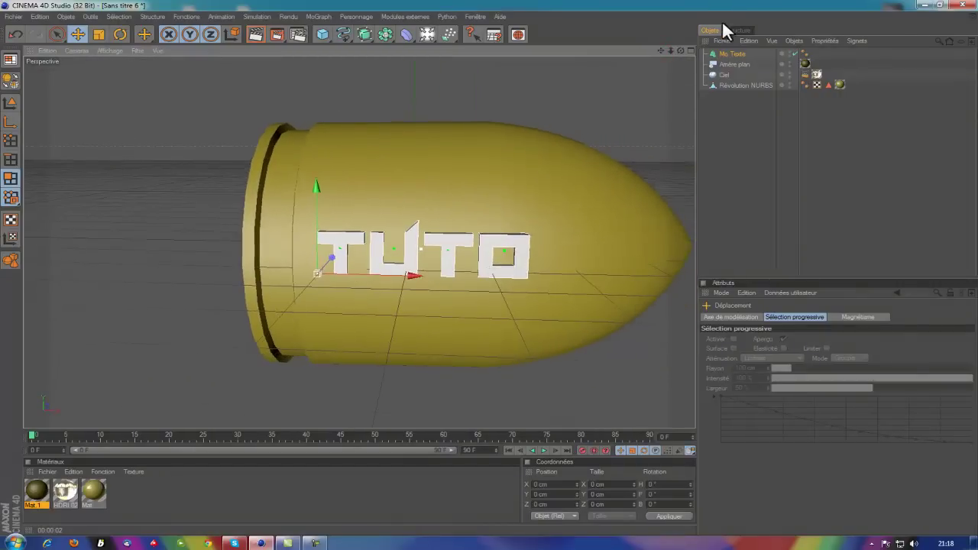
Set Mo Texte depth to 50 and move it below Révolution NURBS.
{"action": "left_click", "coordinate": [738, 54]}
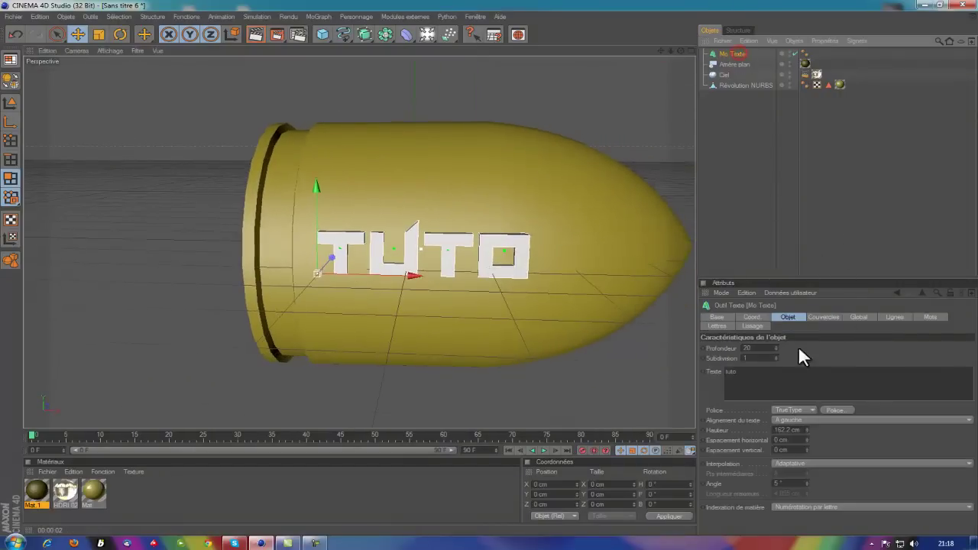
{"action": "type", "text": "50"}
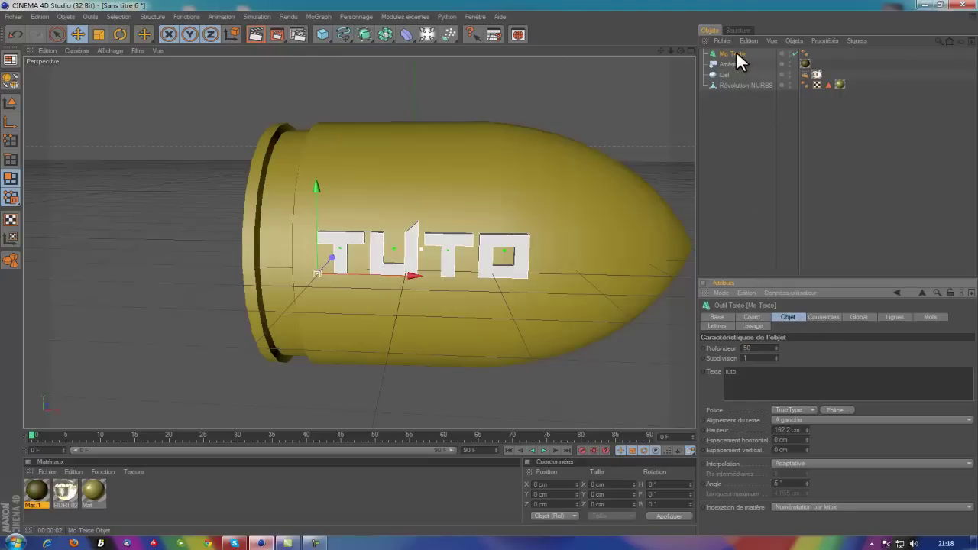
{"action": "left_click_drag", "start_coordinate": [735, 54], "coordinate": [752, 261]}
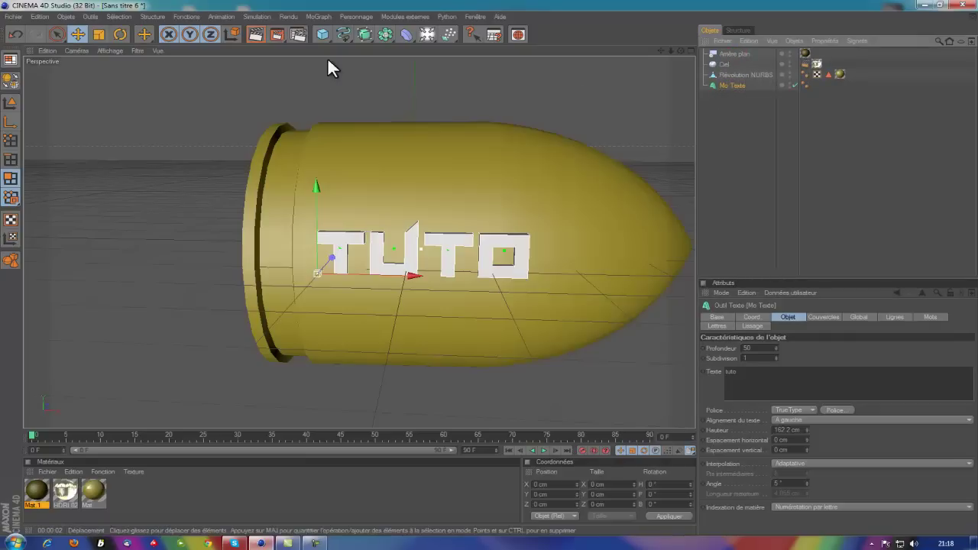
Add a Booléen (A moins B) holding Révolution NURBS and Mo Texte, then preview the engraving.
{"action": "left_click", "coordinate": [386, 35]}
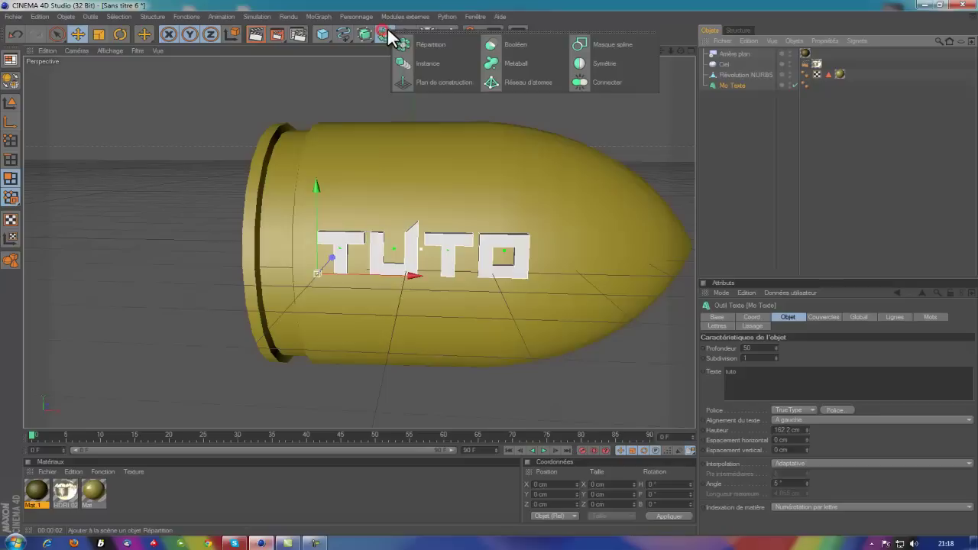
{"action": "left_click", "coordinate": [512, 41]}
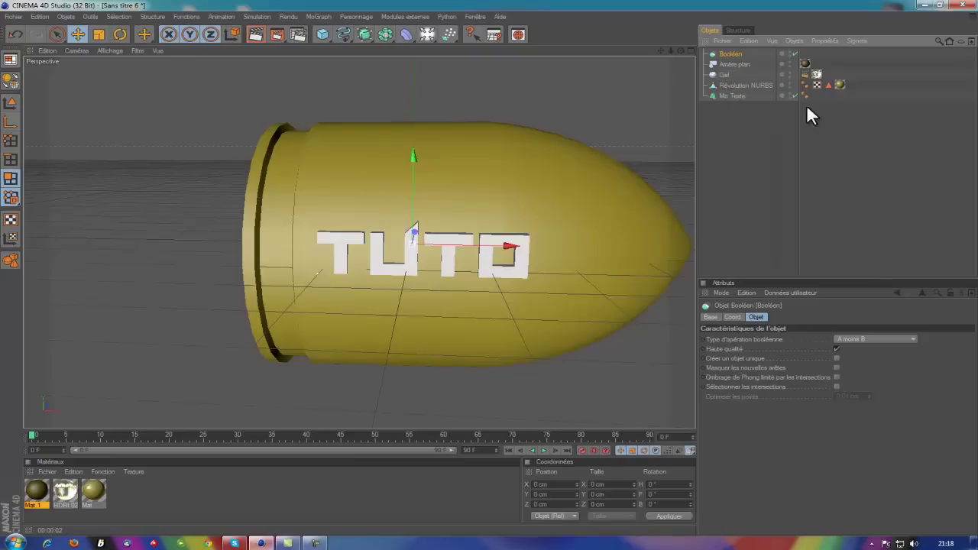
{"action": "mouse_move", "coordinate": [824, 106]}
{"action": "left_mouse_down"}
{"action": "mouse_move", "coordinate": [724, 82]}
{"action": "mouse_move", "coordinate": [724, 52]}
{"action": "left_mouse_up"}
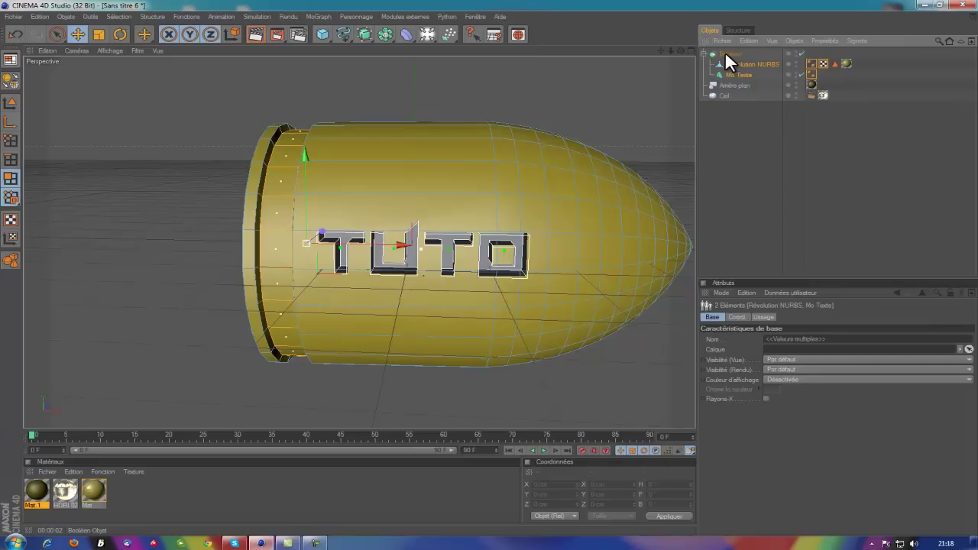
{"action": "left_click", "coordinate": [256, 35]}
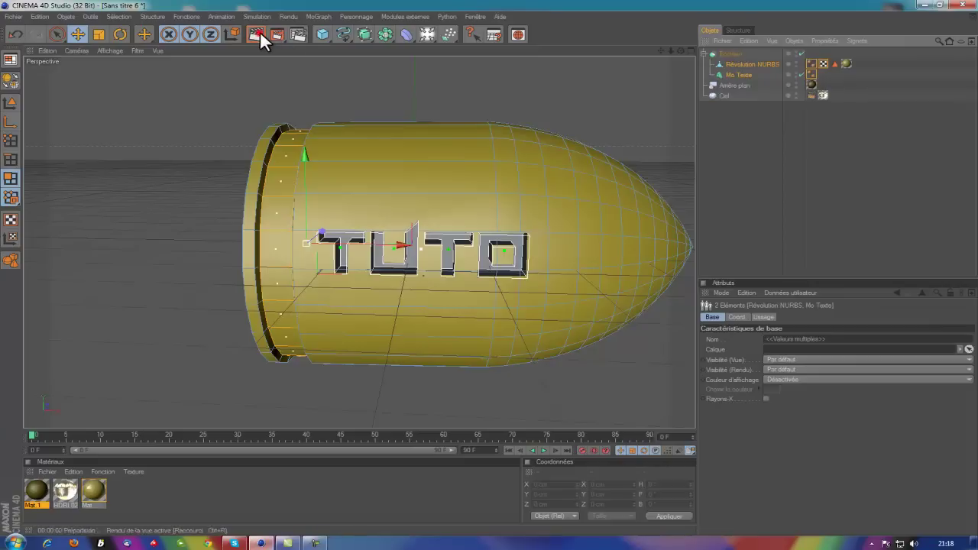
{"action": "left_click", "coordinate": [728, 197]}
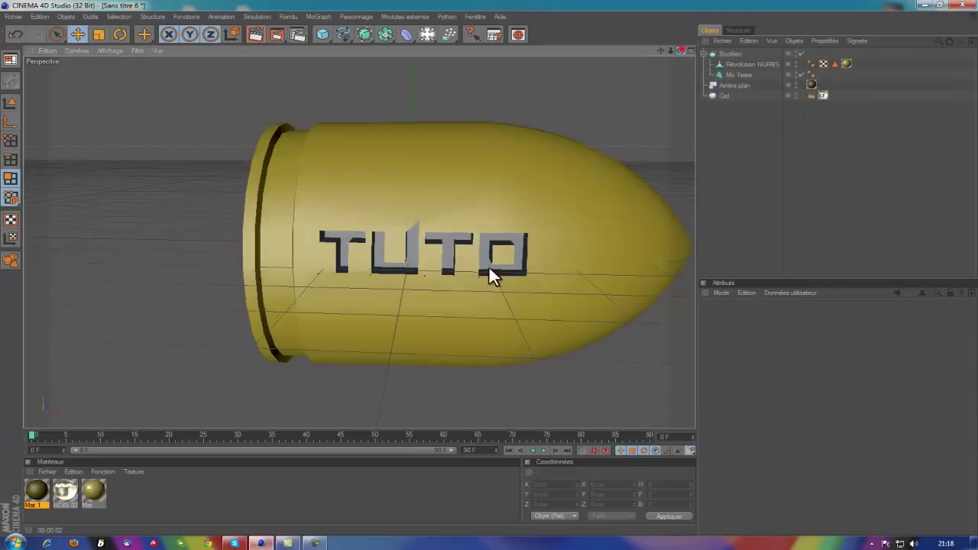
{"action": "scroll", "coordinate": [486, 265], "scroll_direction": "up", "scroll_amount": 2}
{"action": "left_click_drag", "start_coordinate": [621, 268], "coordinate": [491, 80], "text": "alt"}
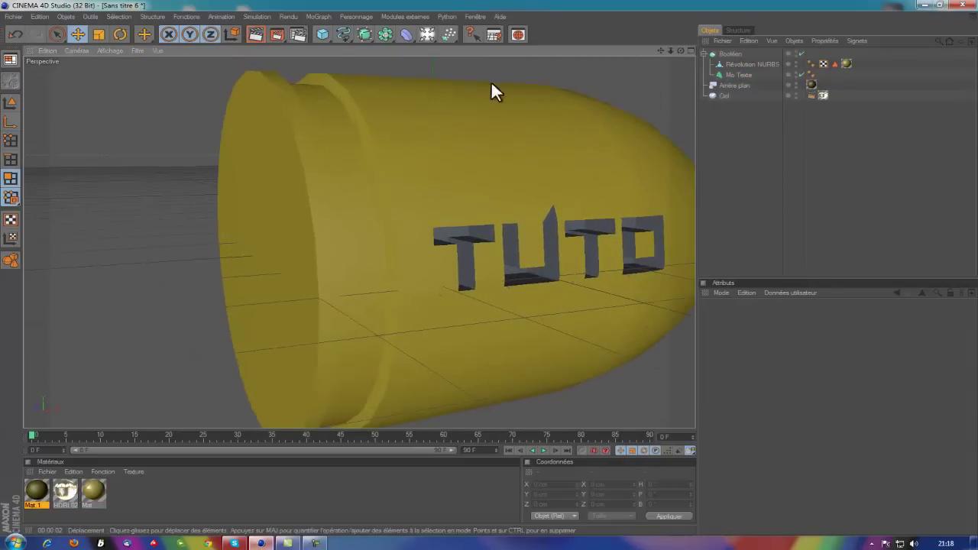
Try the HDRI material on the engraved bullet and check it with a preview render.
{"action": "left_click", "coordinate": [262, 33]}
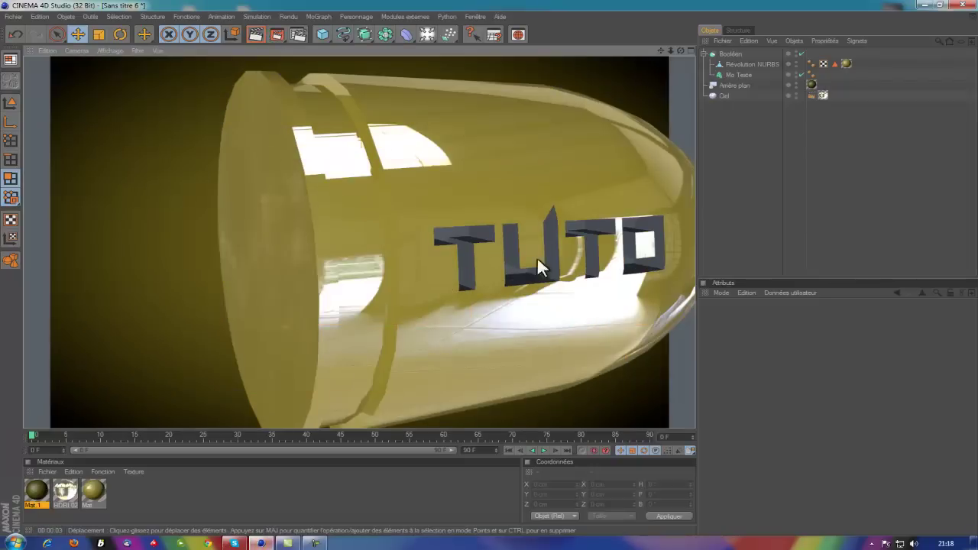
{"action": "left_click", "coordinate": [749, 221]}
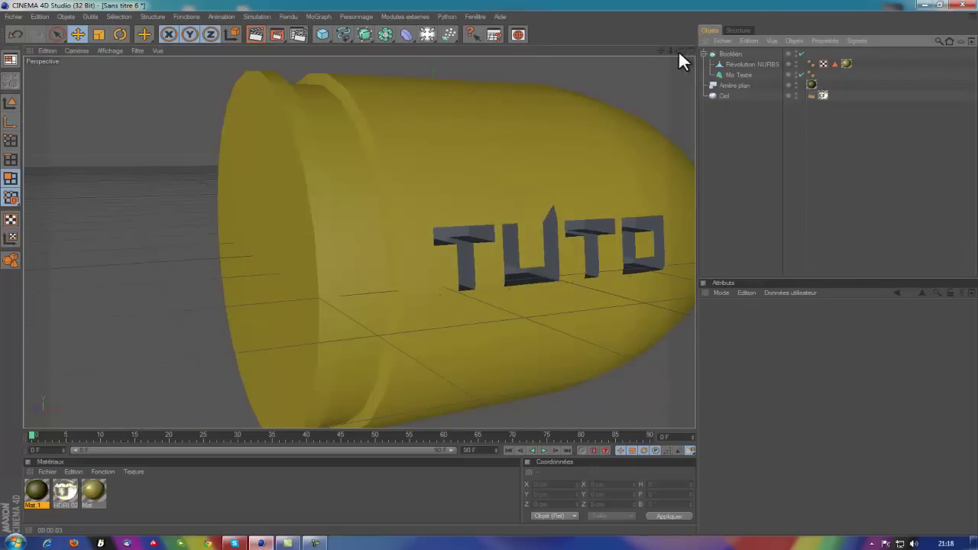
{"action": "left_click_drag", "start_coordinate": [678, 52], "coordinate": [489, 266]}
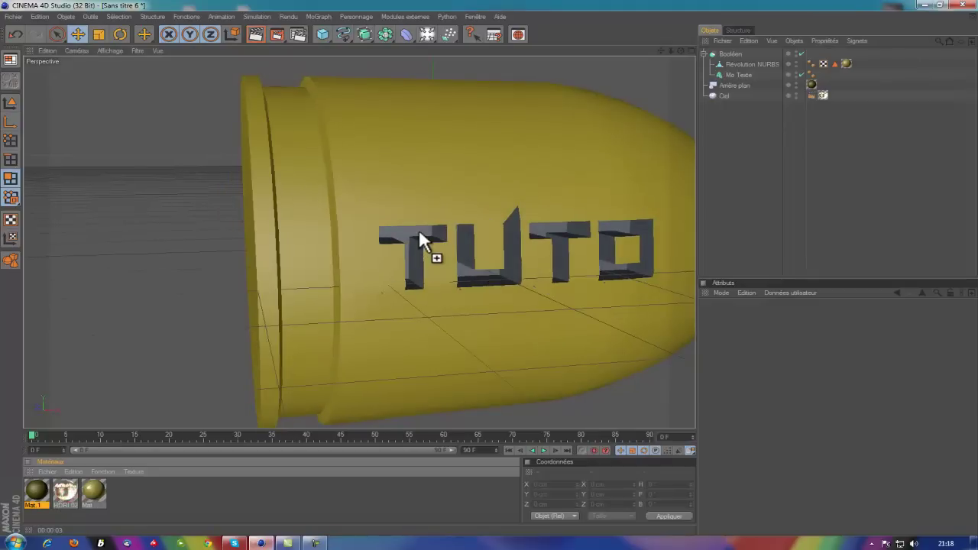
{"action": "left_click_drag", "start_coordinate": [66, 494], "coordinate": [421, 233]}
{"action": "left_click", "coordinate": [255, 35]}
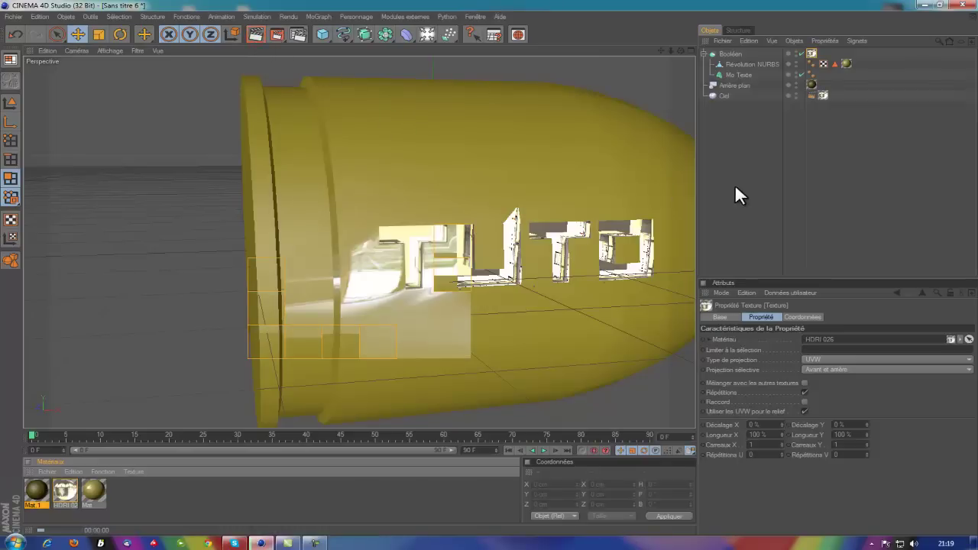
{"action": "left_click", "coordinate": [164, 385]}
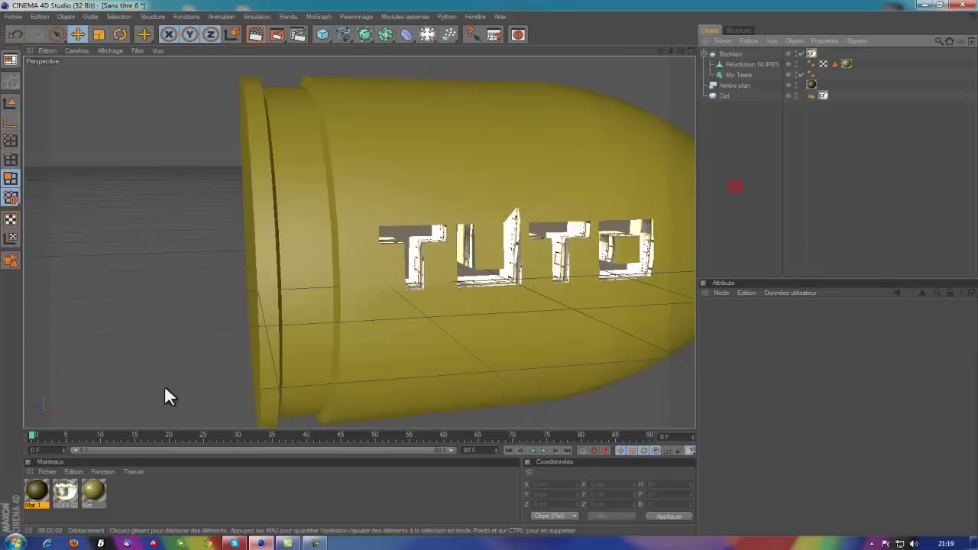
Apply the gold Mat 1 material to the Booléen and verify with a preview render.
{"action": "left_click_drag", "start_coordinate": [61, 492], "coordinate": [294, 340]}
{"action": "left_click_drag", "start_coordinate": [461, 254], "coordinate": [443, 218]}
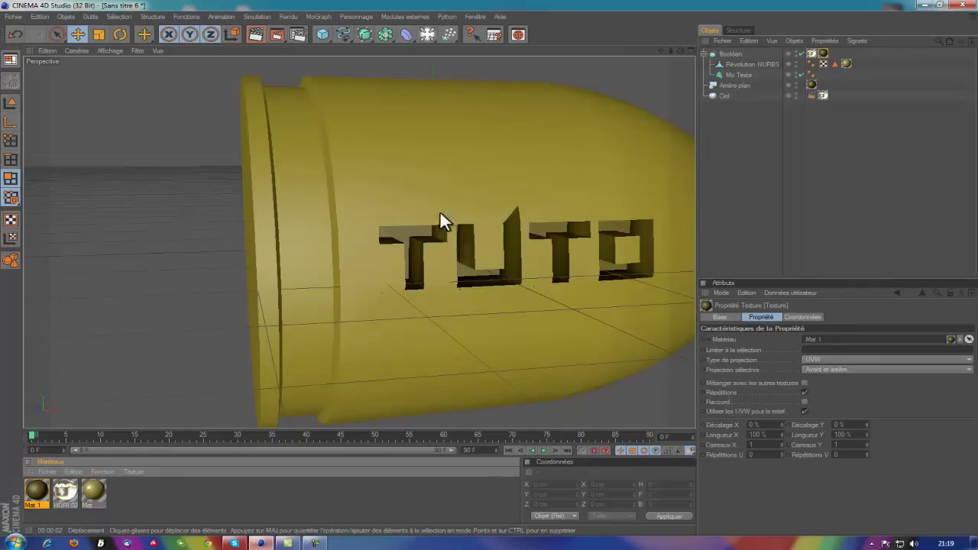
{"action": "left_click", "coordinate": [257, 34]}
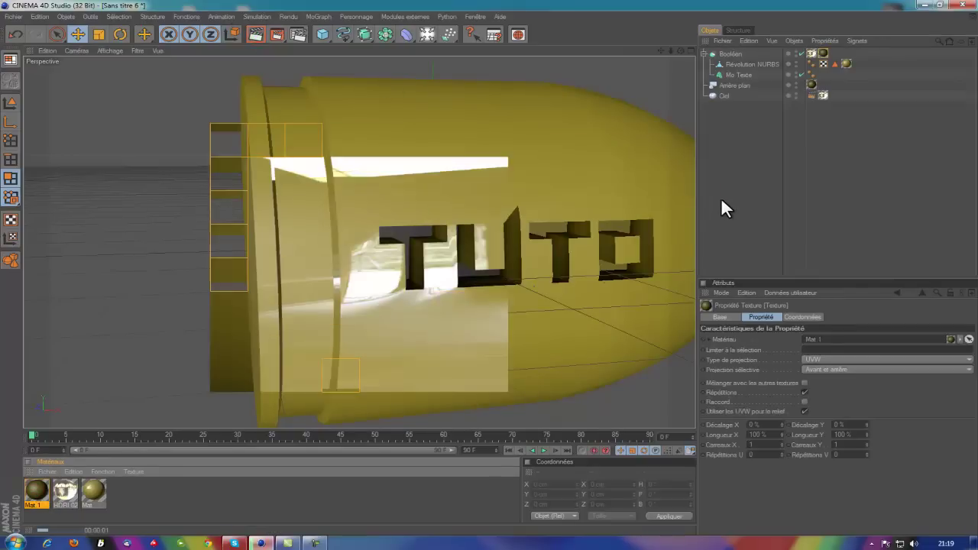
{"action": "left_click", "coordinate": [720, 197]}
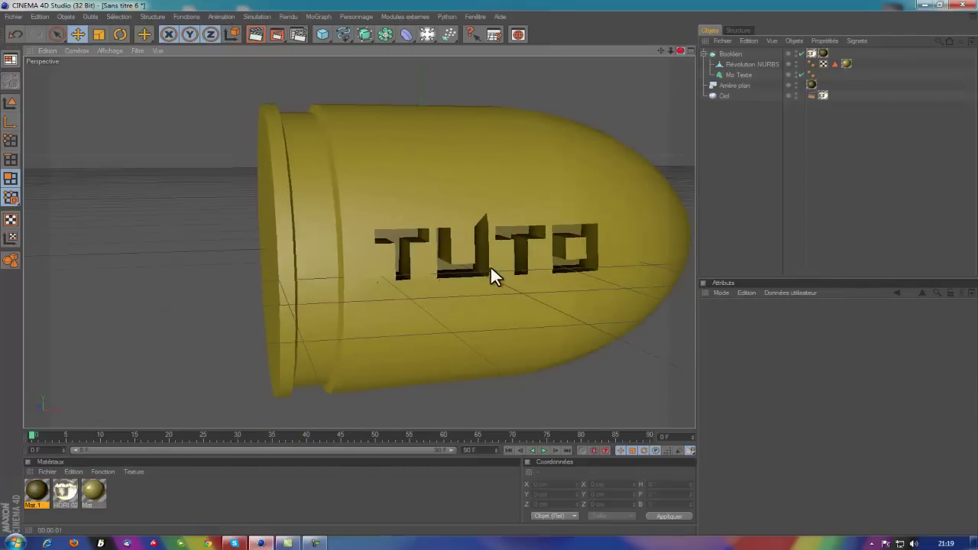
{"action": "left_click_drag", "start_coordinate": [661, 51], "coordinate": [471, 268]}
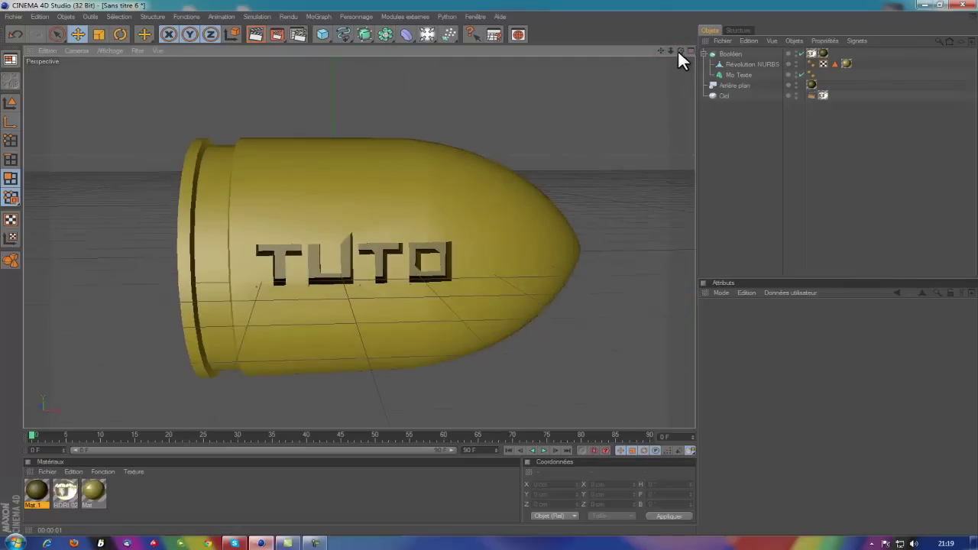
{"action": "left_click_drag", "start_coordinate": [678, 50], "coordinate": [488, 265]}
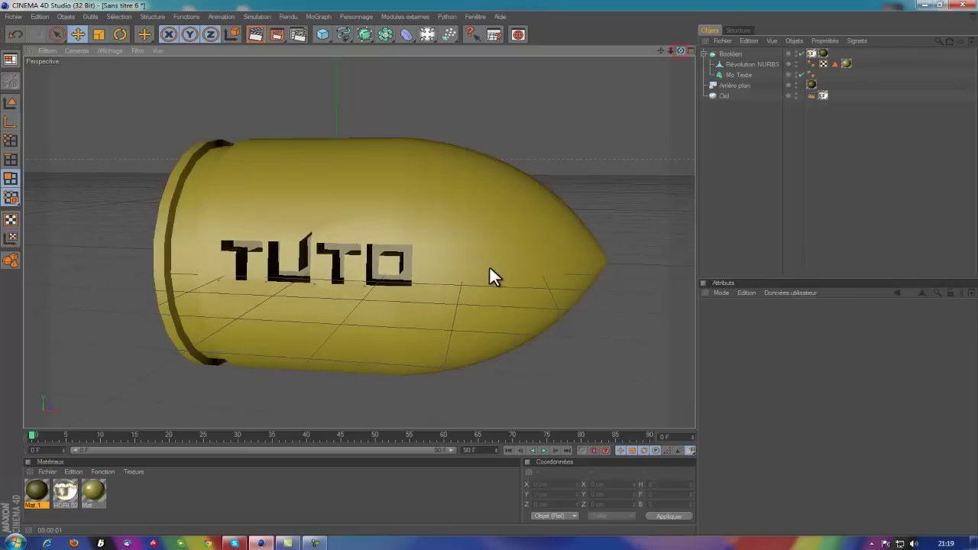
Preview the view, then render the gold bullet at 1080×720 to the Picture Viewer.
{"action": "left_click", "coordinate": [256, 33]}
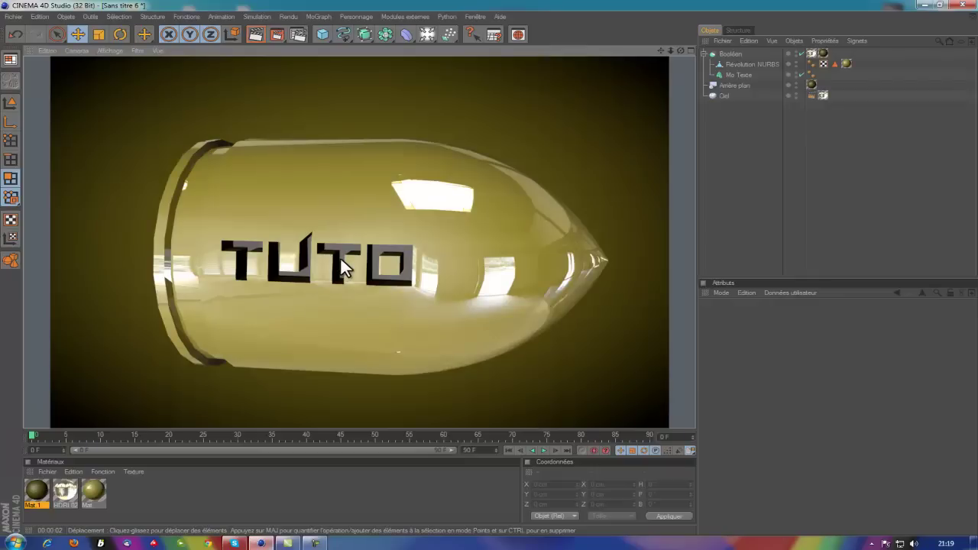
{"action": "left_click", "coordinate": [277, 34]}
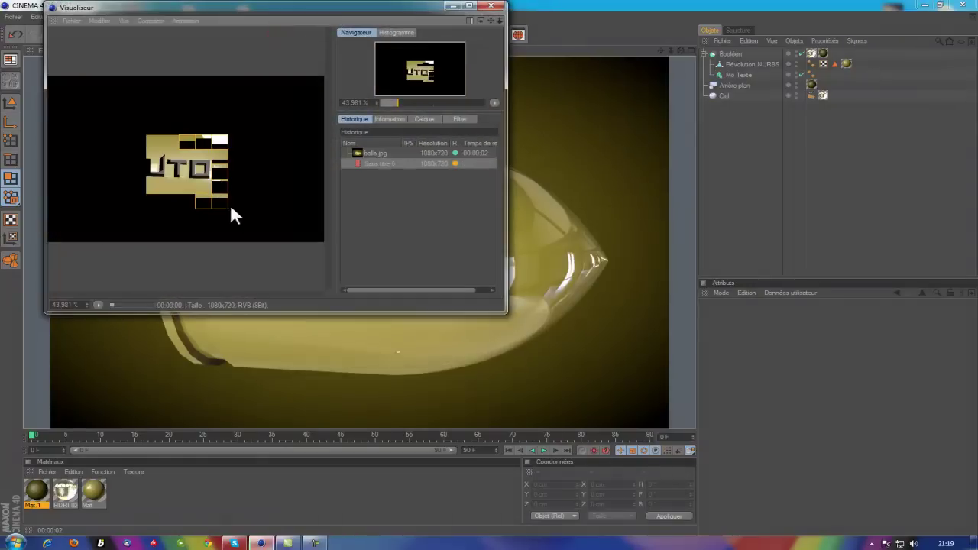